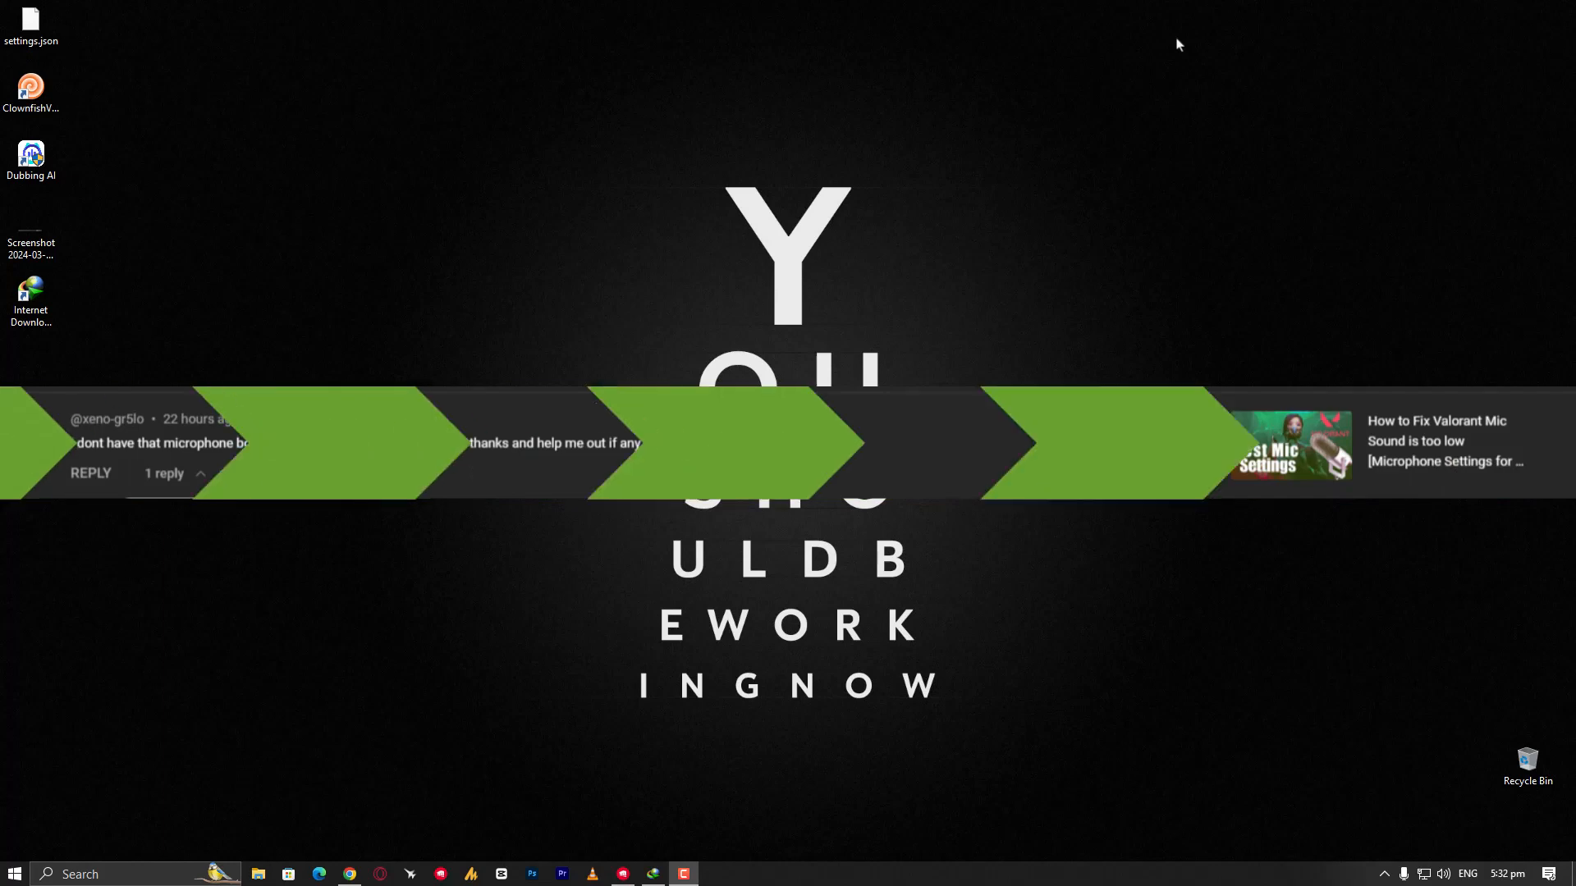
- Search the web for "realtek audio driver" and open Realtek's High Definition Audio Codecs Software page
click(353, 874)
text(real)
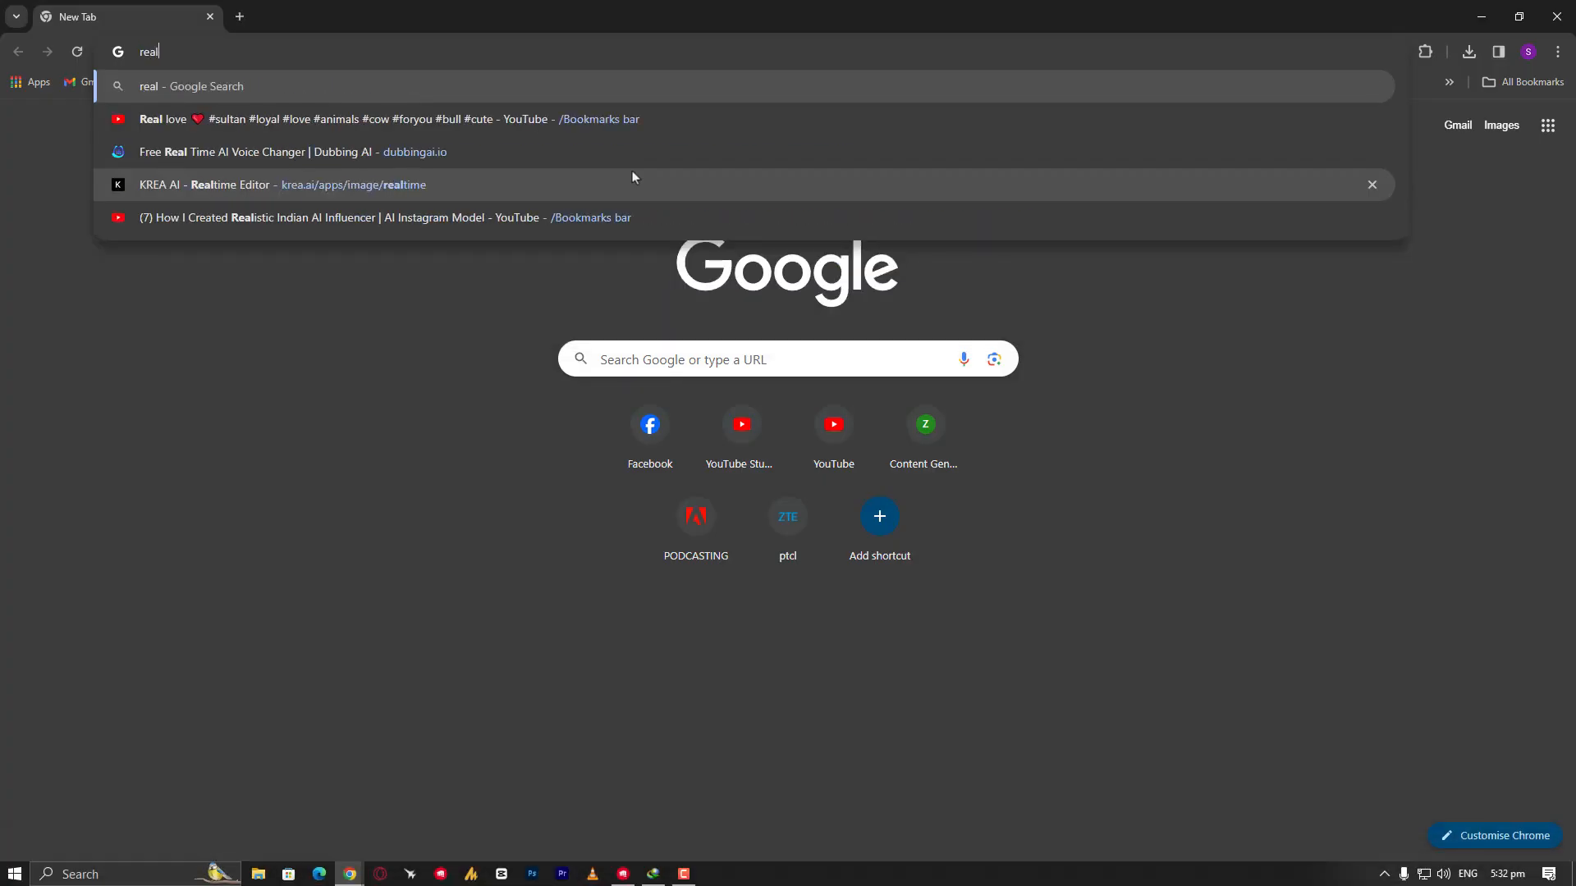
text(tek audio driver)
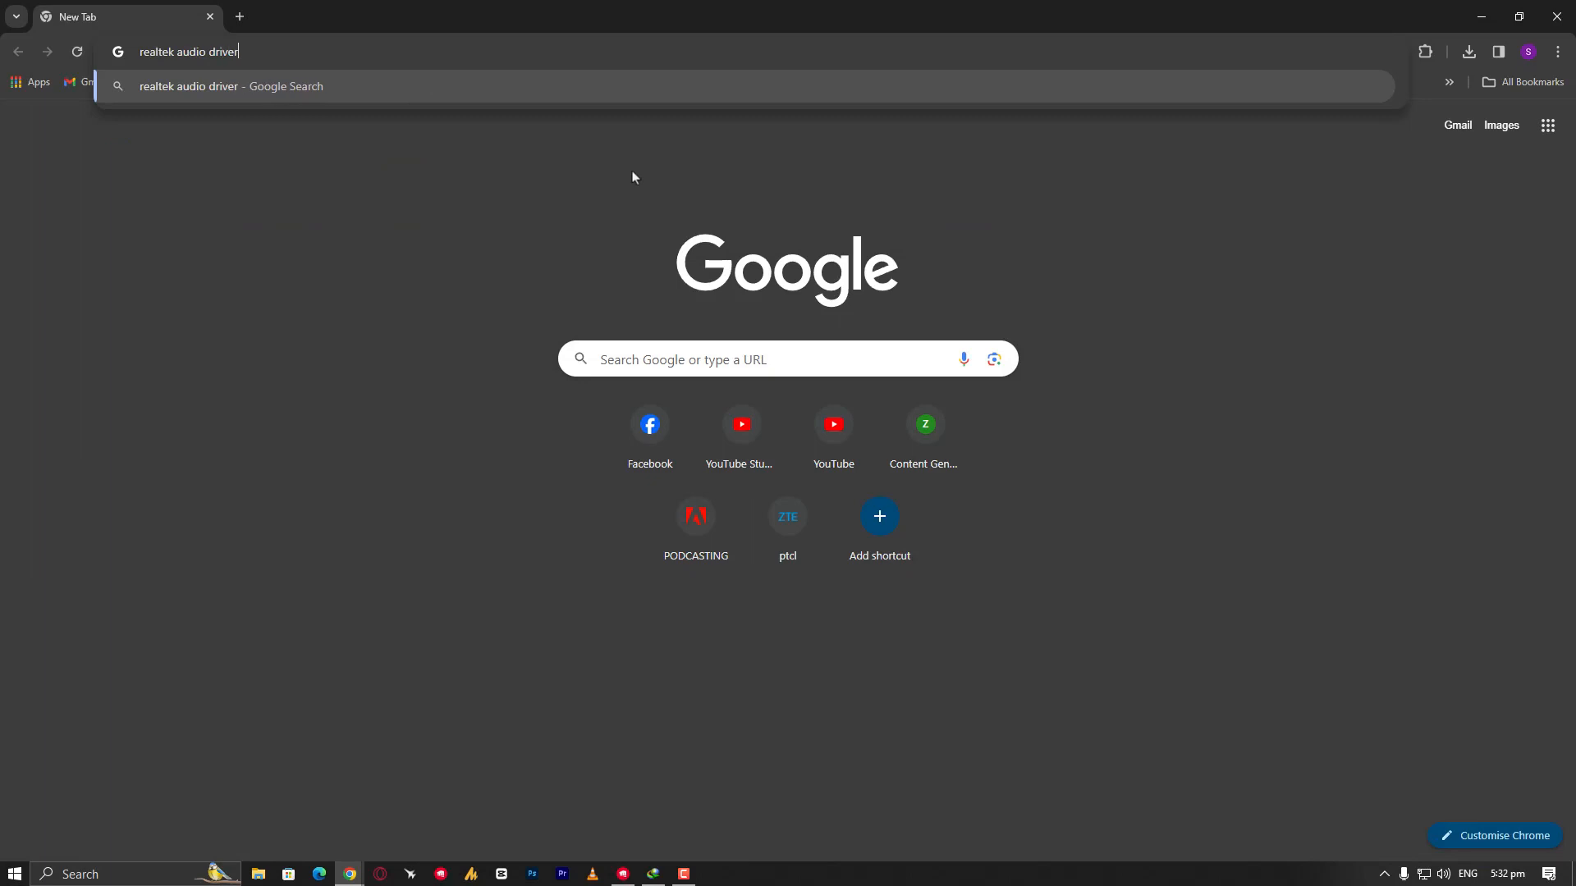
key(Return)
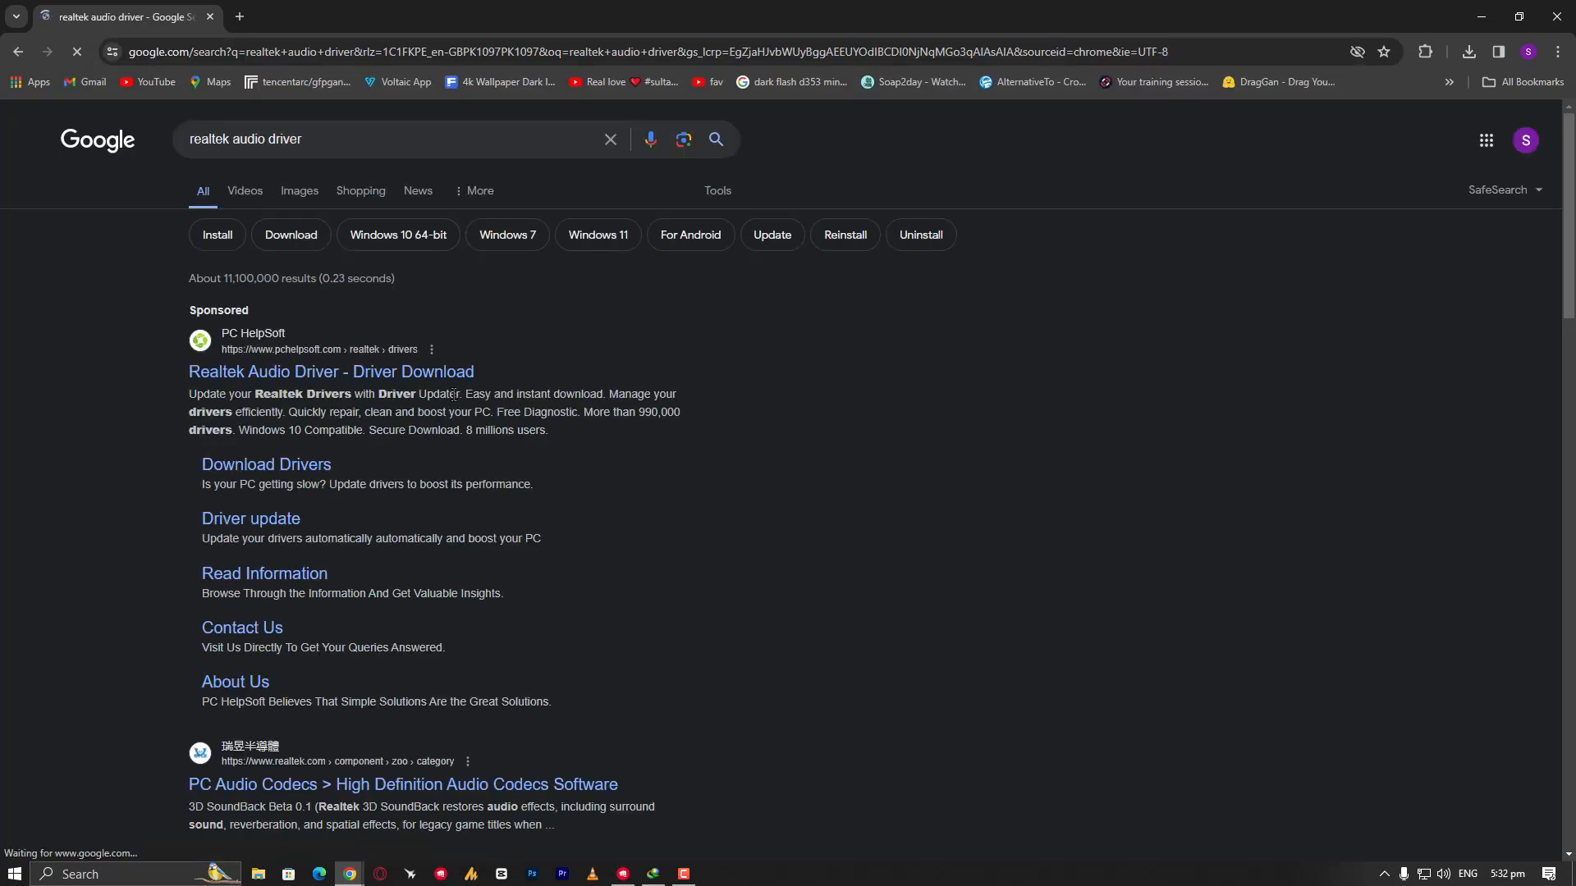
scroll(386, 469, down, 3)
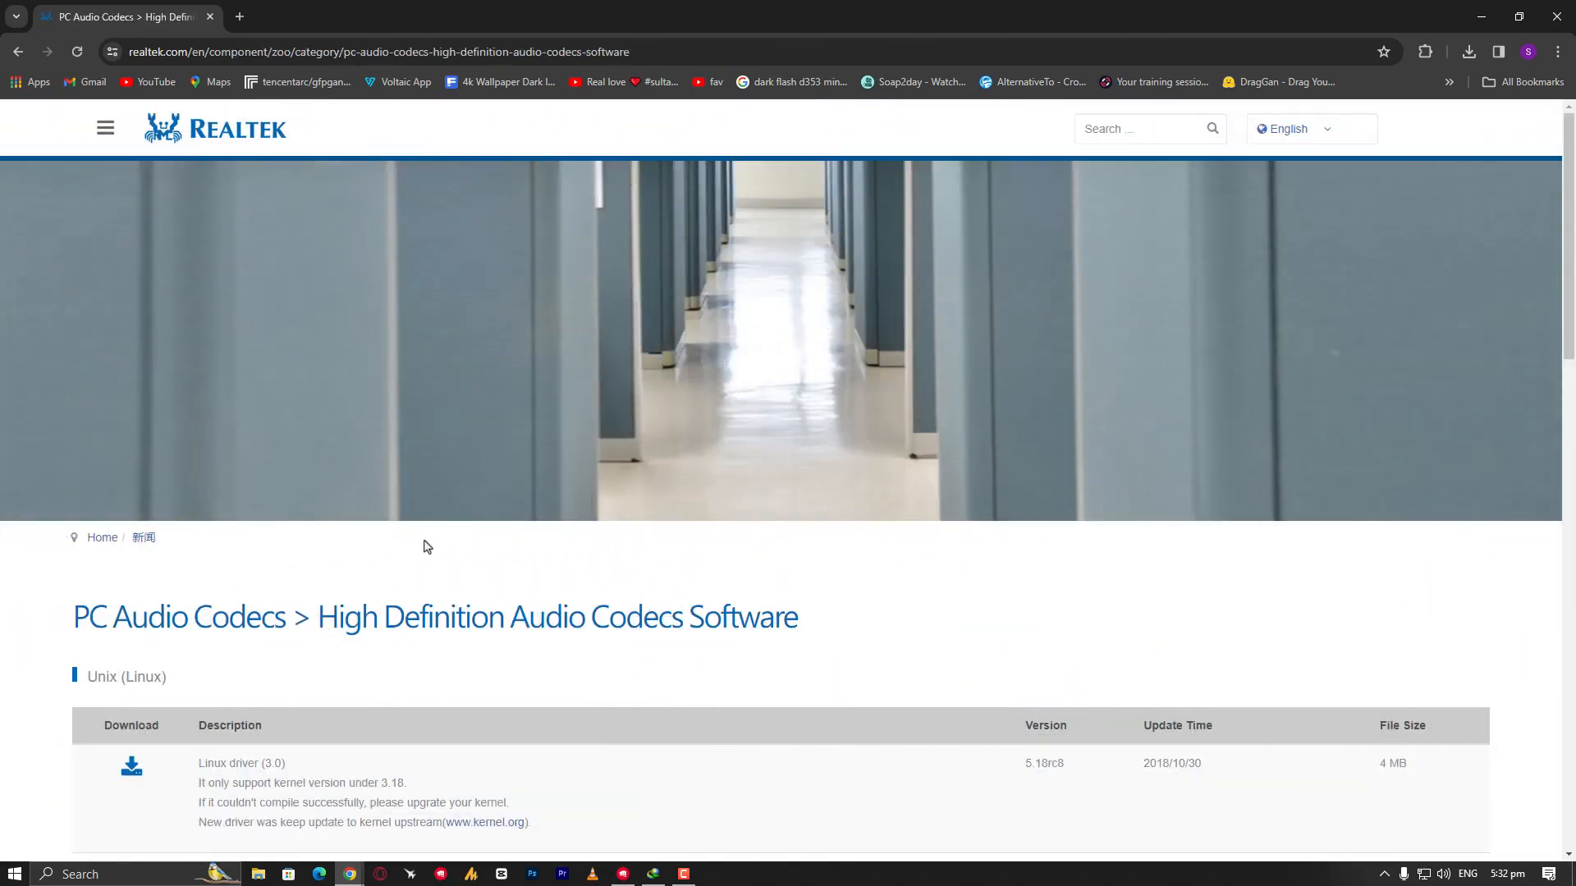
- Open the download page of the 64bits Windows driver executable listed in the Windows section
scroll(426, 549, down, 3)
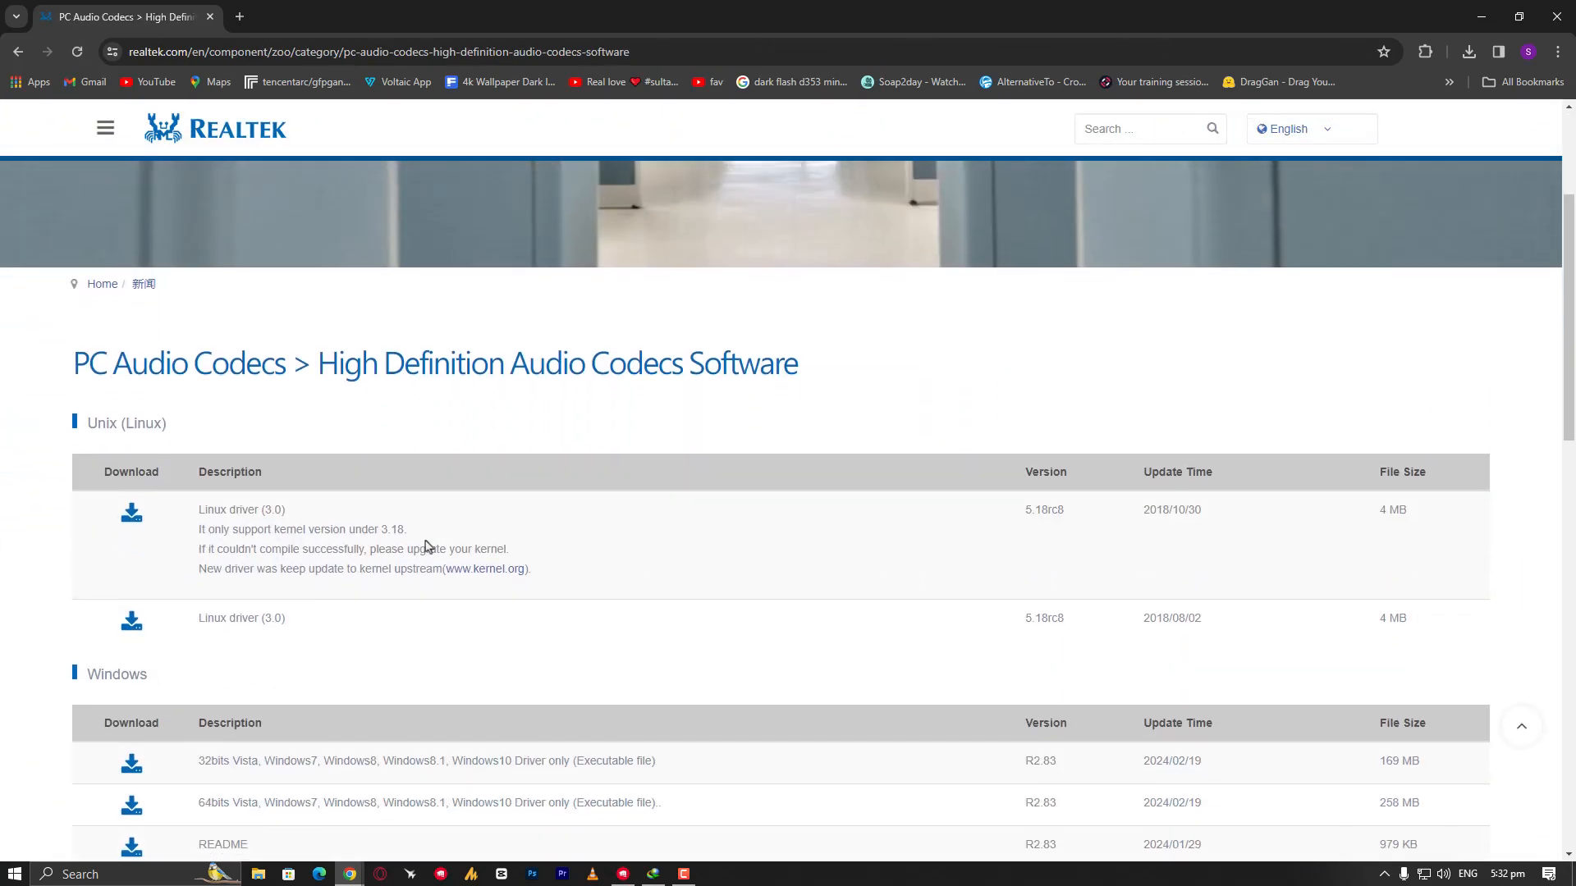
scroll(426, 547, down, 3)
scroll(426, 547, up, 1)
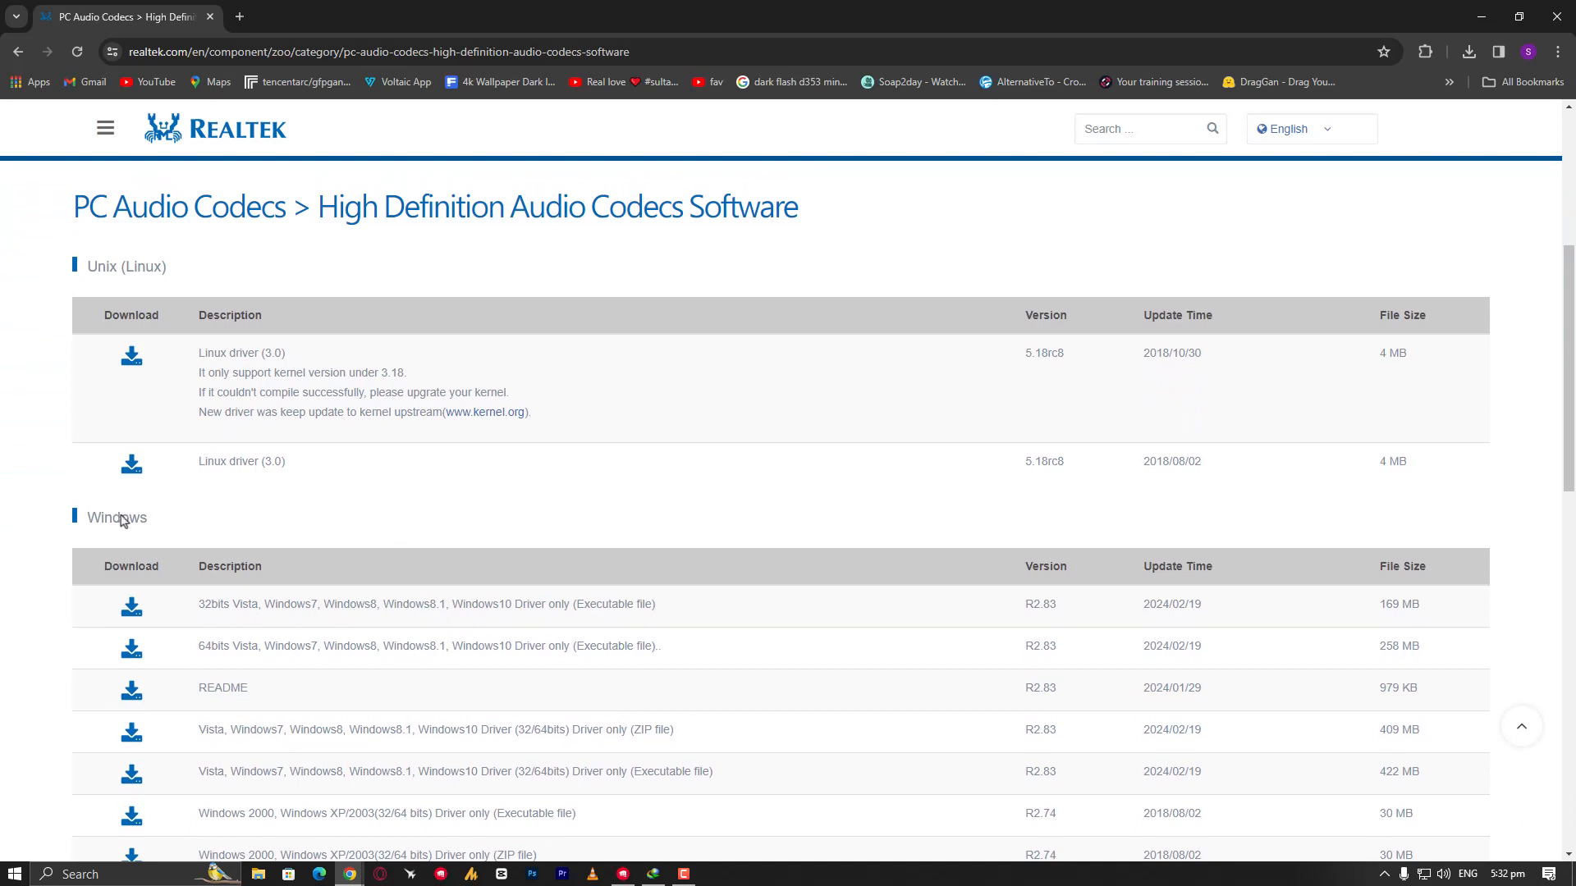
scroll(122, 521, down, 1)
scroll(162, 591, down, 1)
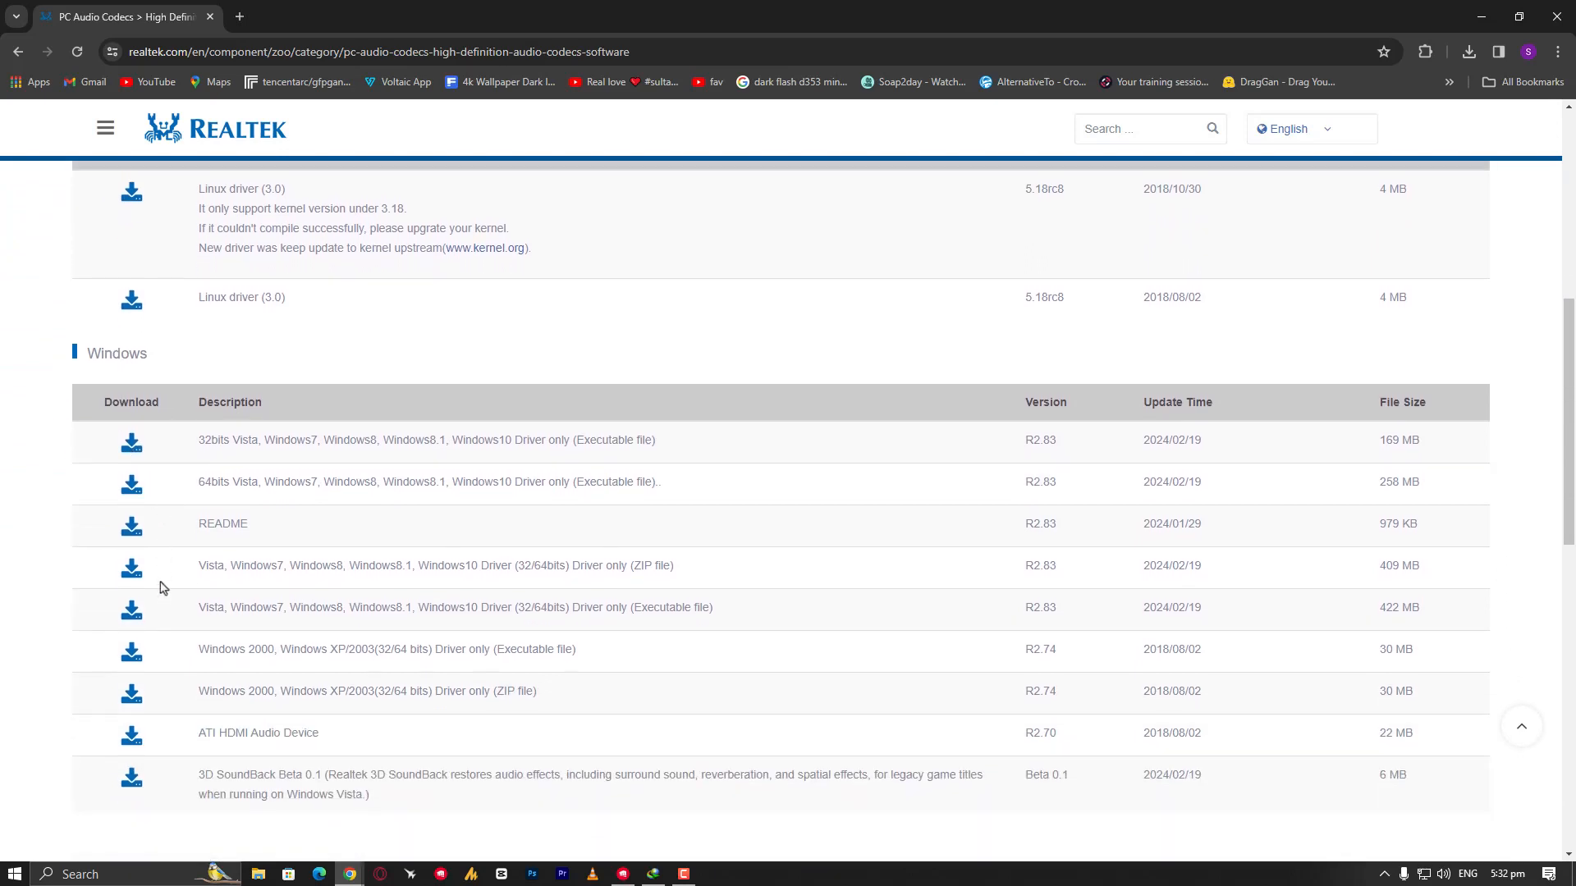
drag(188, 483, 239, 441)
click(131, 488)
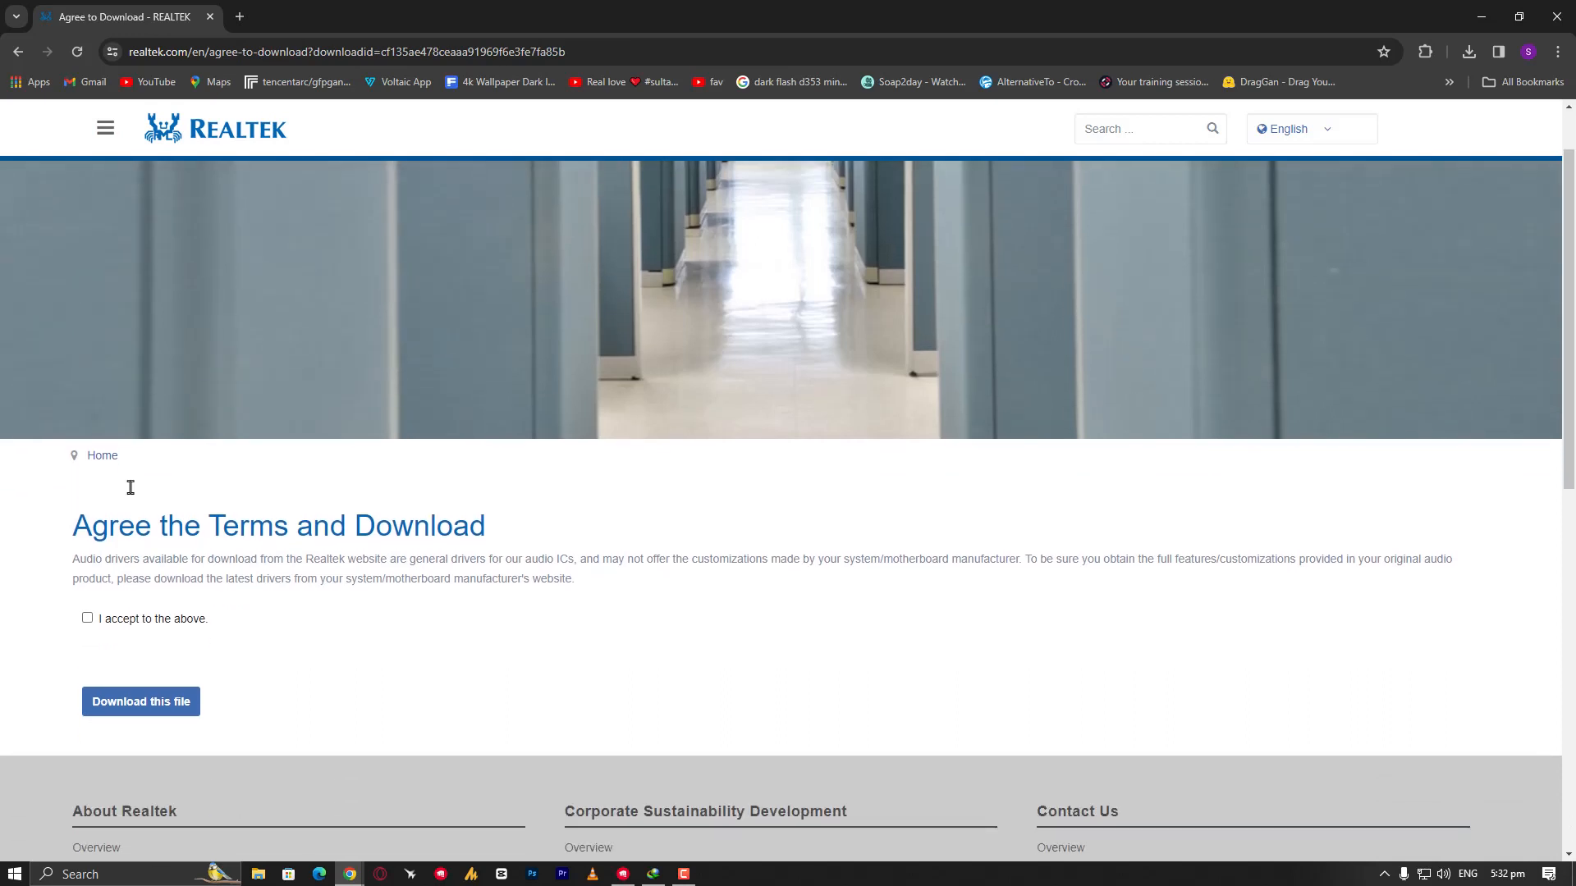
- Accept the download terms and submit the captcha code to request the driver file
click(87, 617)
click(141, 703)
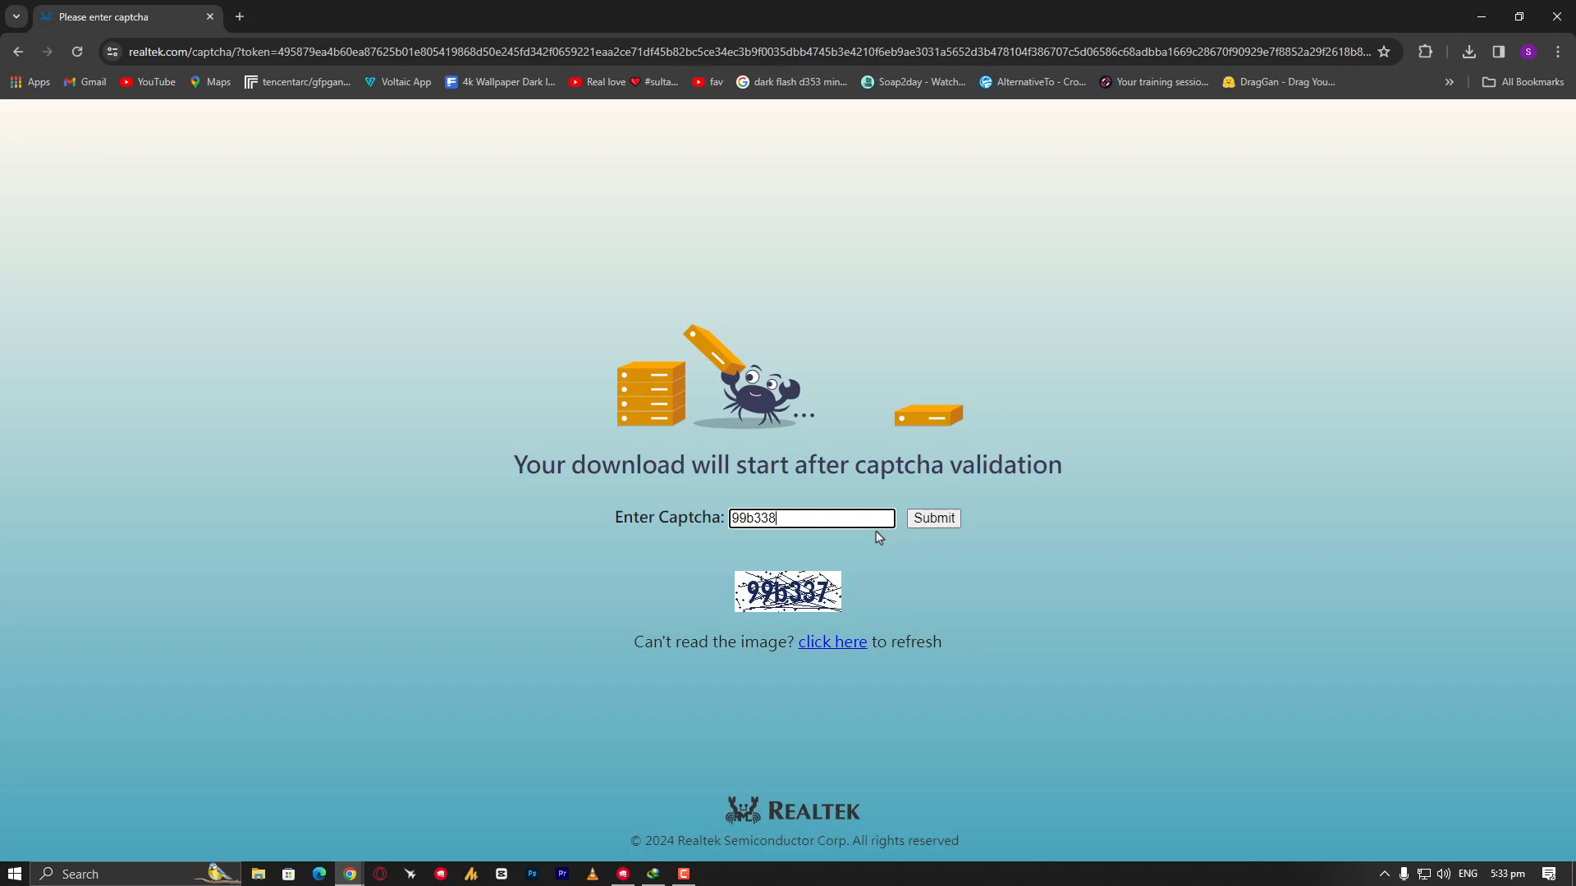
text(99b337)
key(Return)
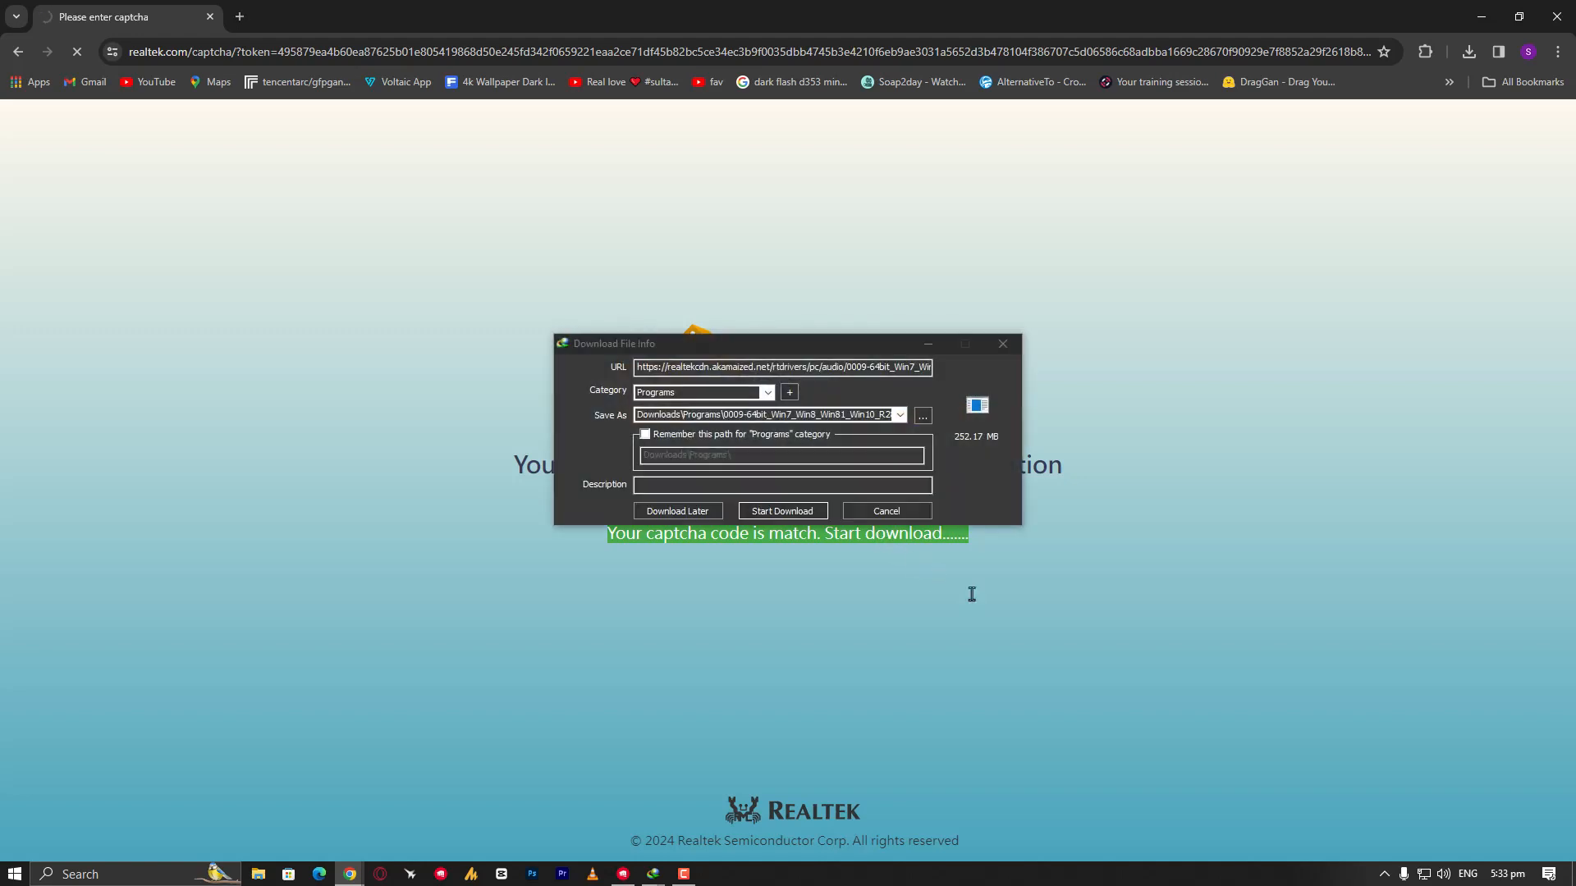
- Cancel the offered driver download and close the browser
click(885, 514)
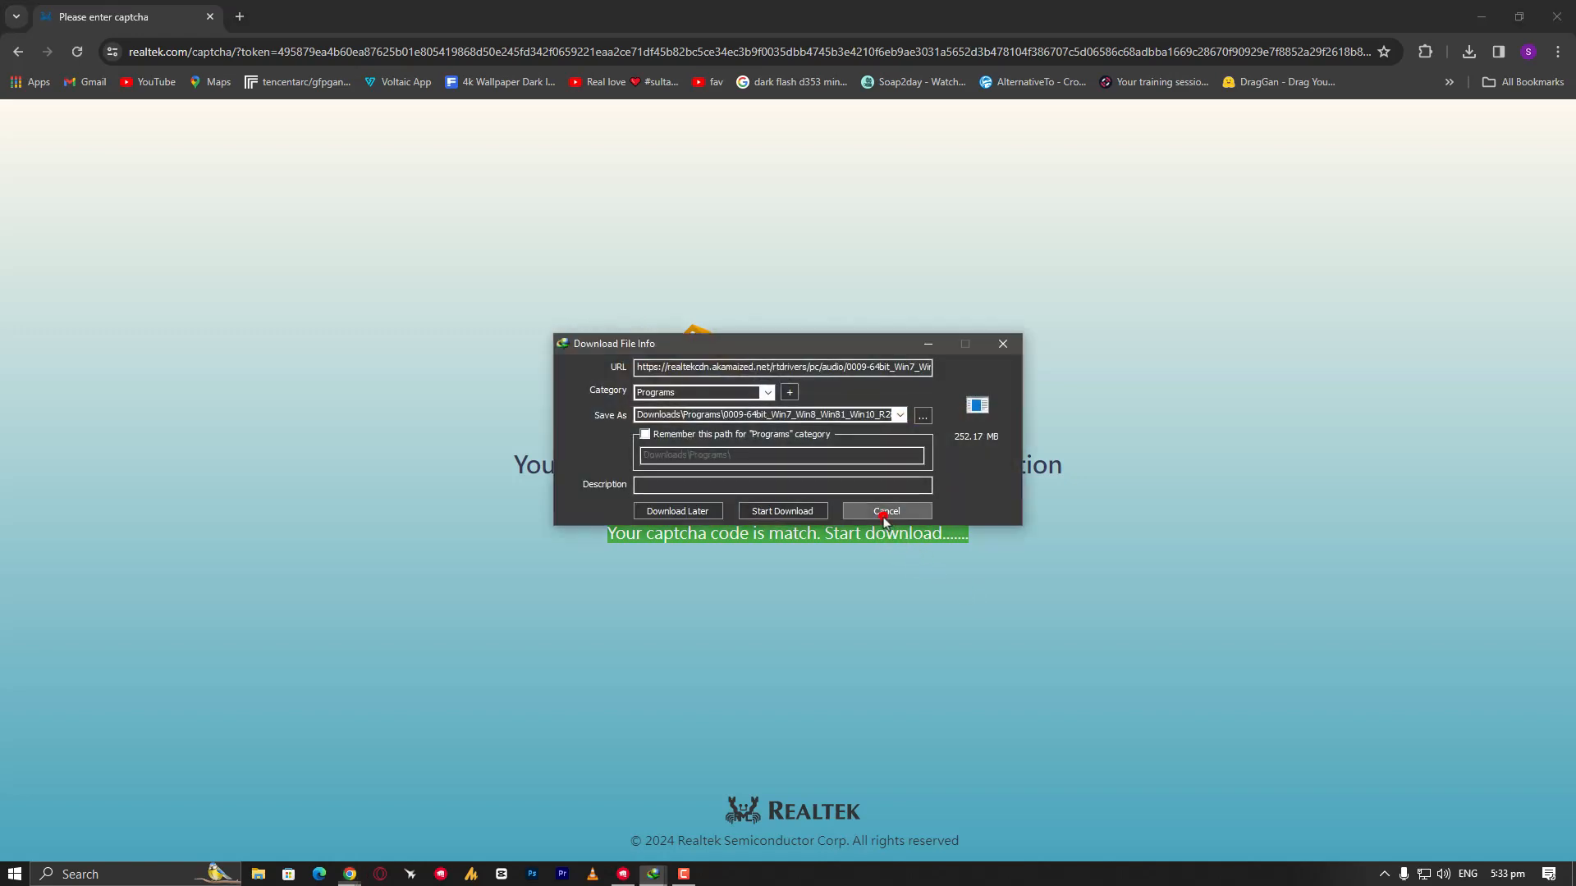
click(1557, 16)
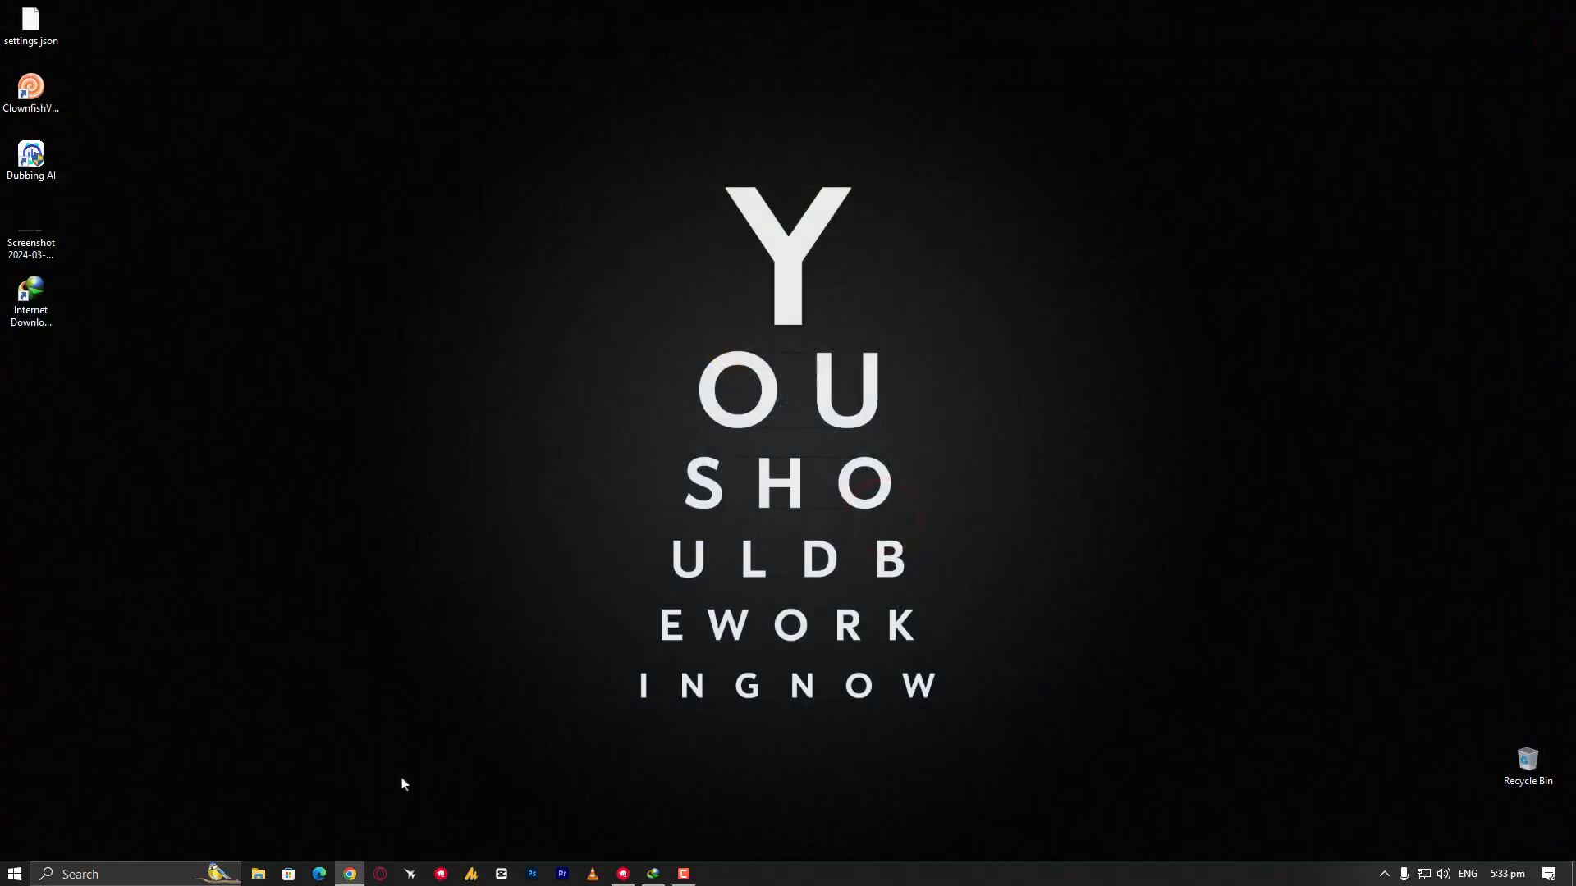
- Run the installer 0009-64bit_Win7_Win8_Win81_Win10_R282 from the Programs folder in Downloads and start the Realtek driver installation
click(258, 874)
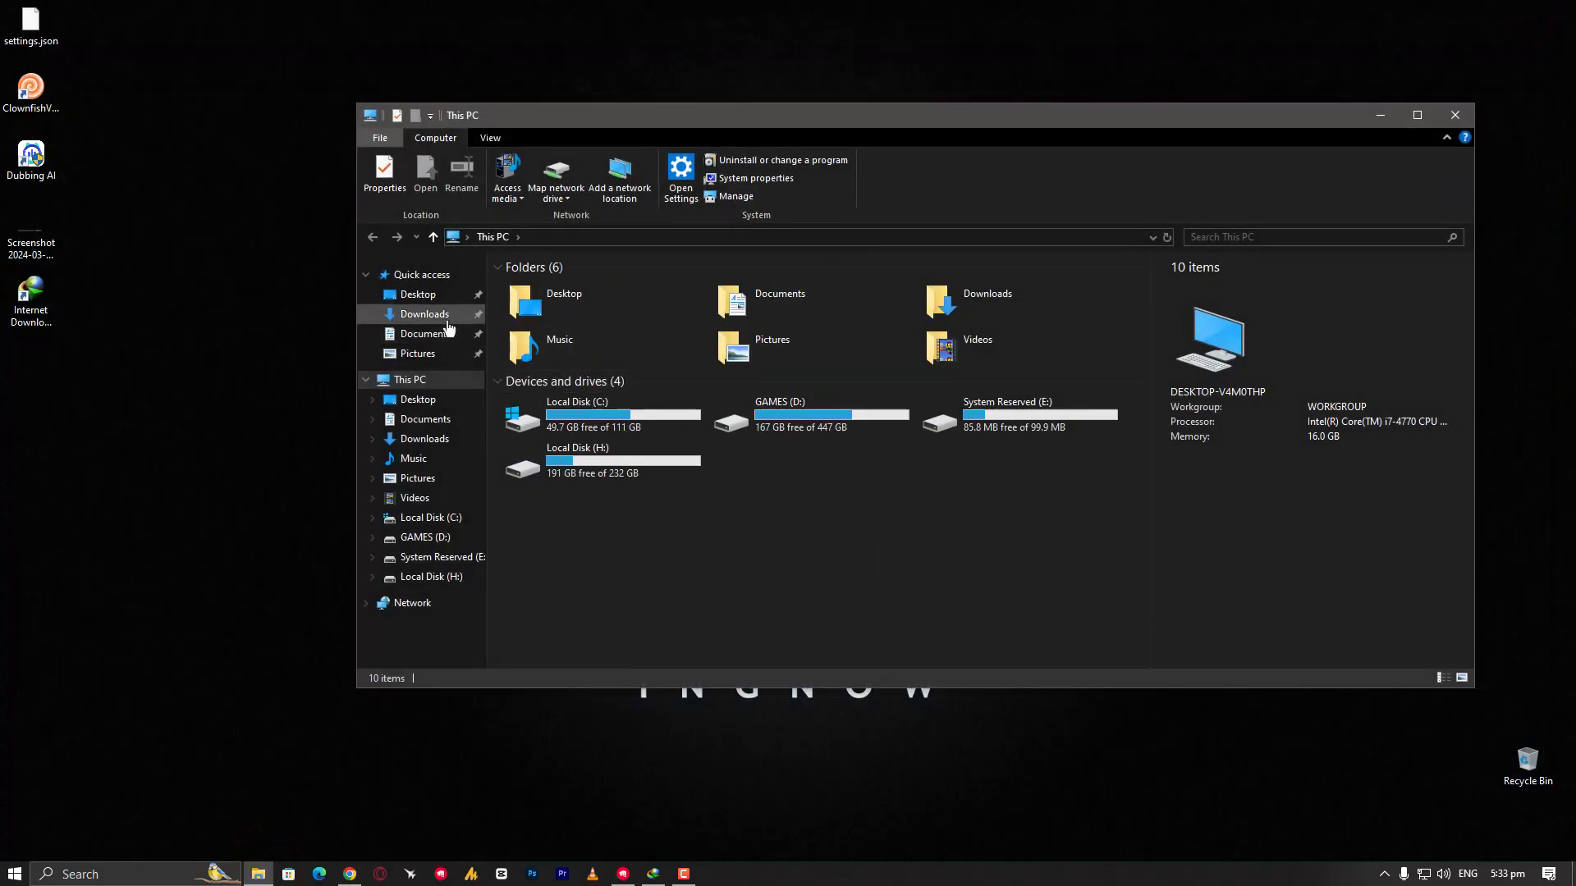
click(435, 314)
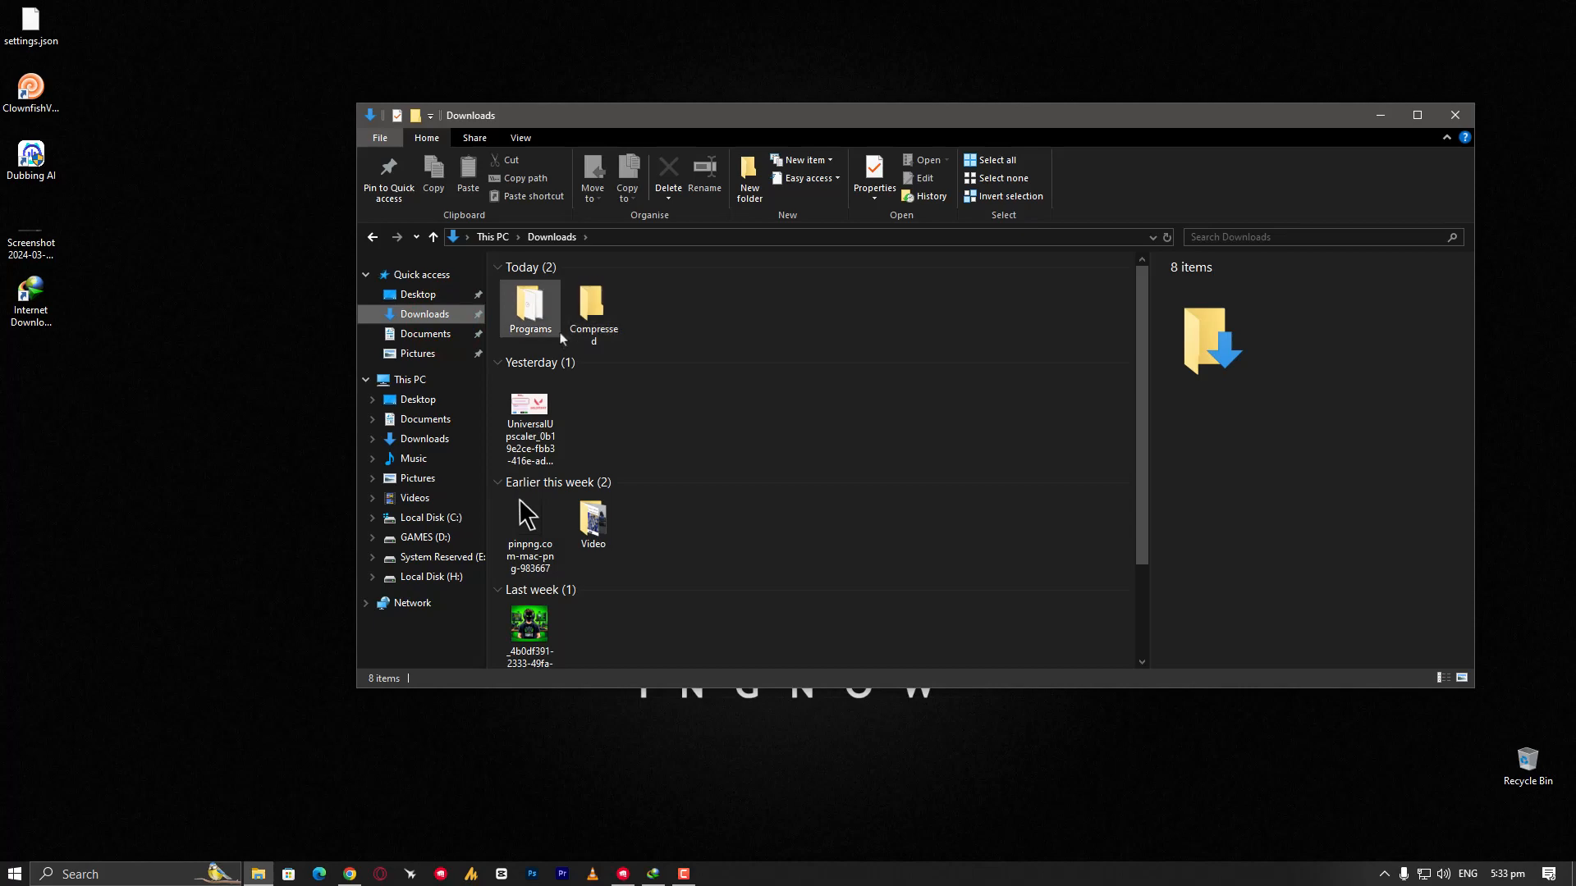
double_click(541, 297)
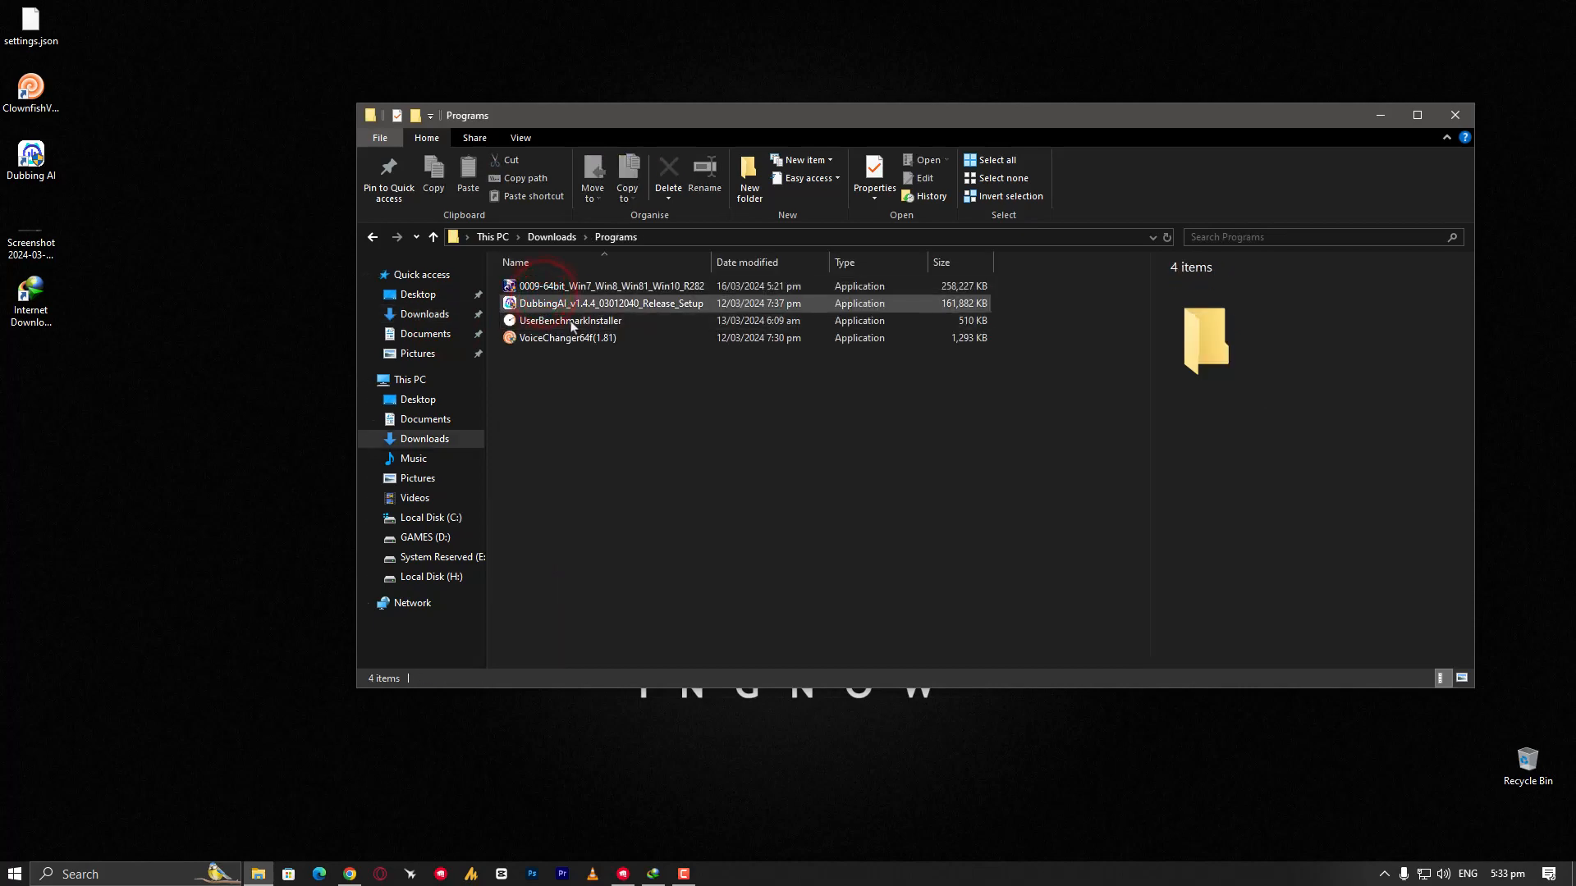
double_click(591, 288)
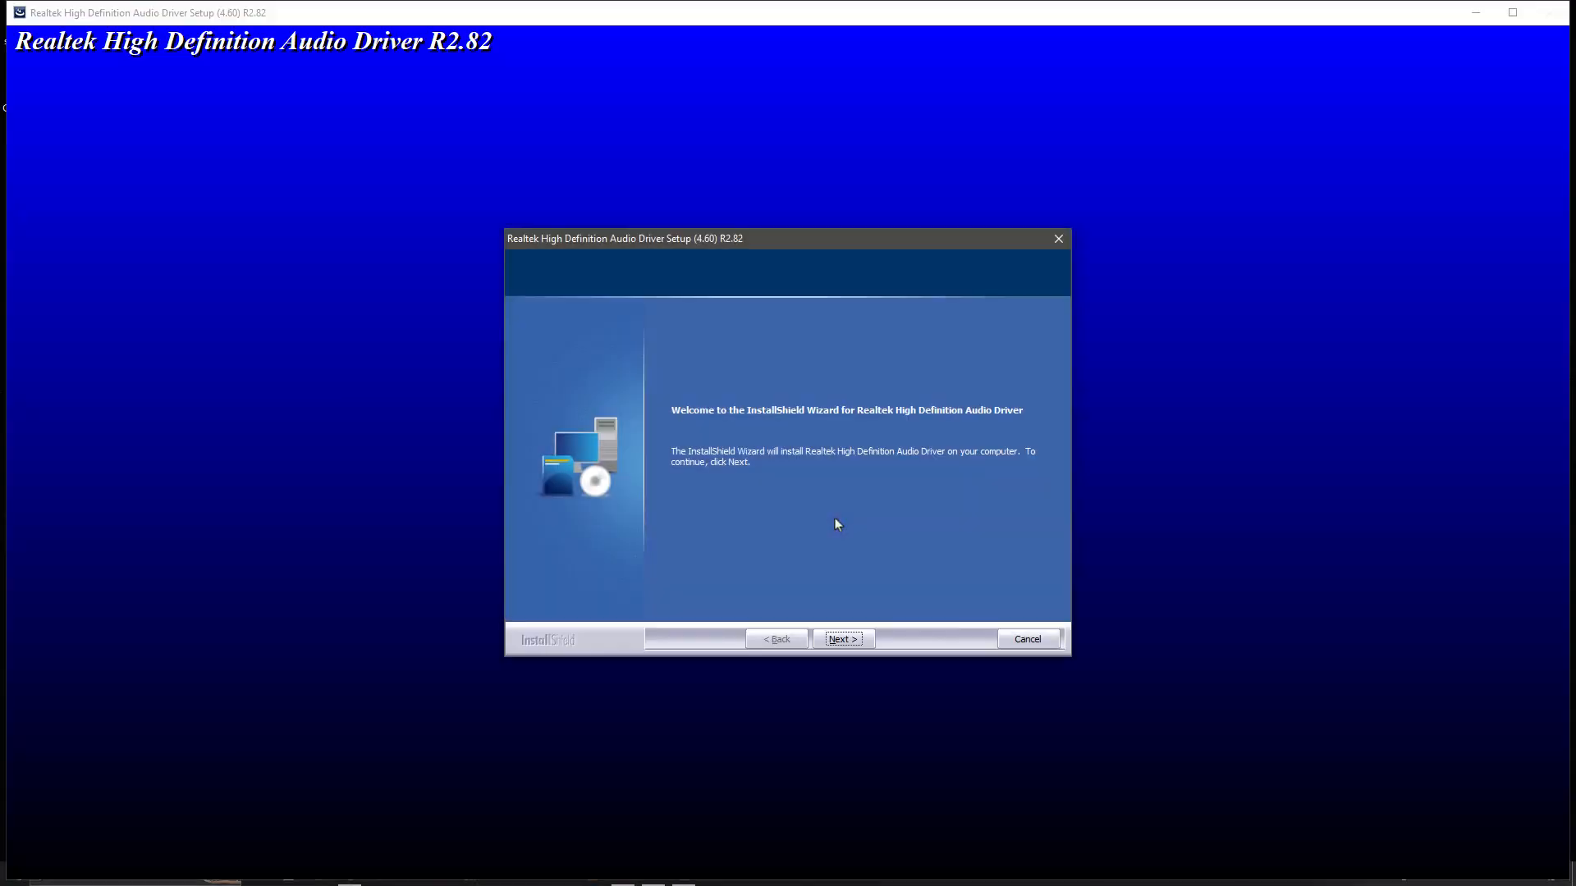
click(845, 639)
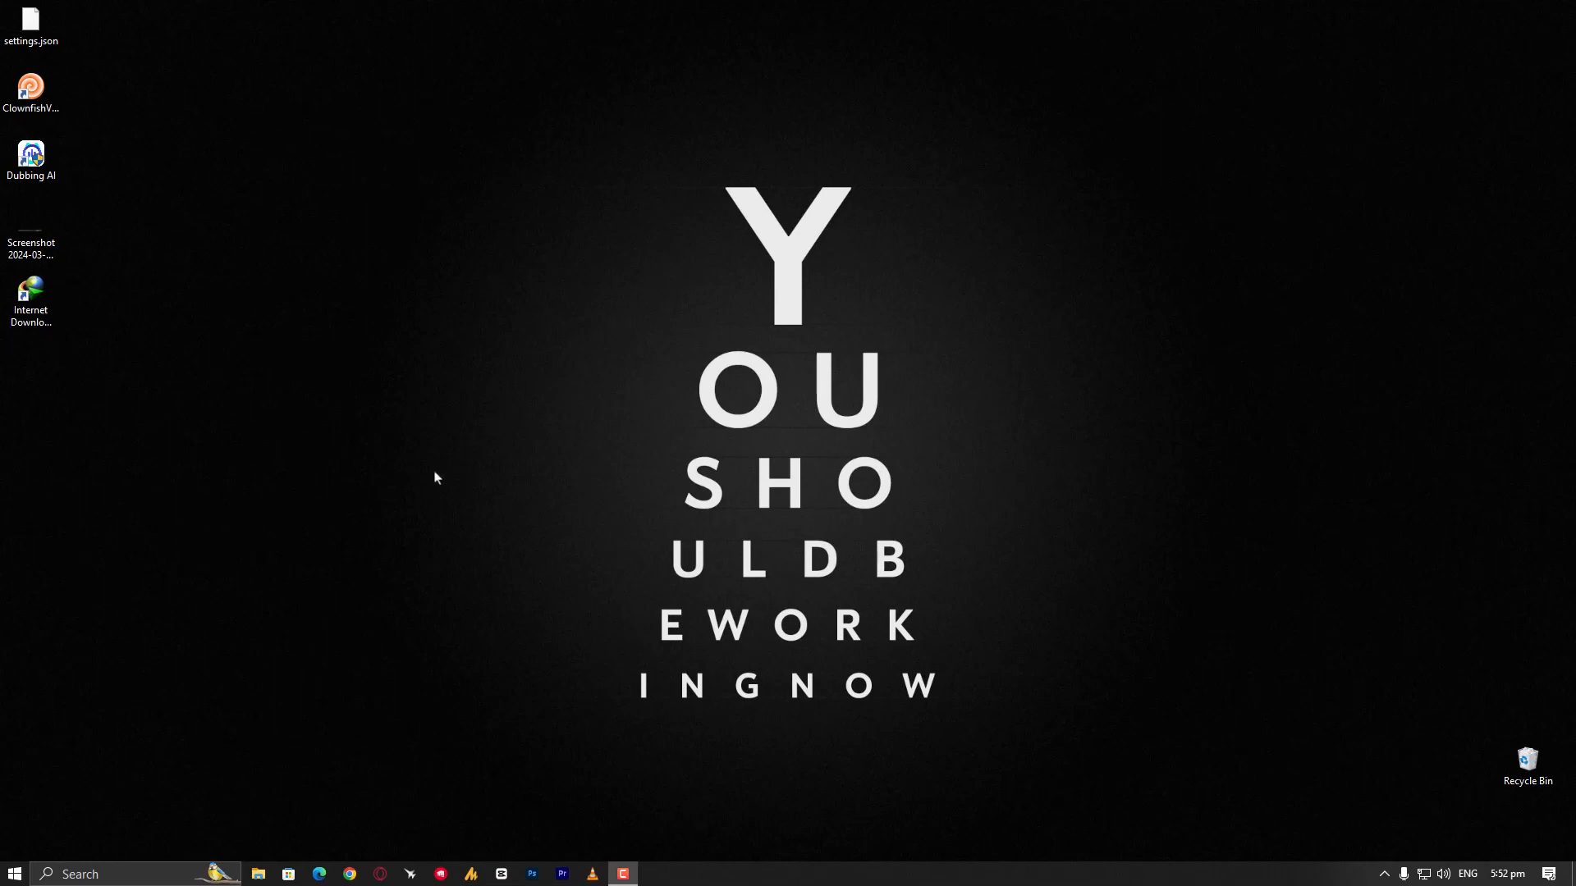
- Open the Sound settings from Control Panel's Hardware and Sound category and show the recording devices
click(20, 876)
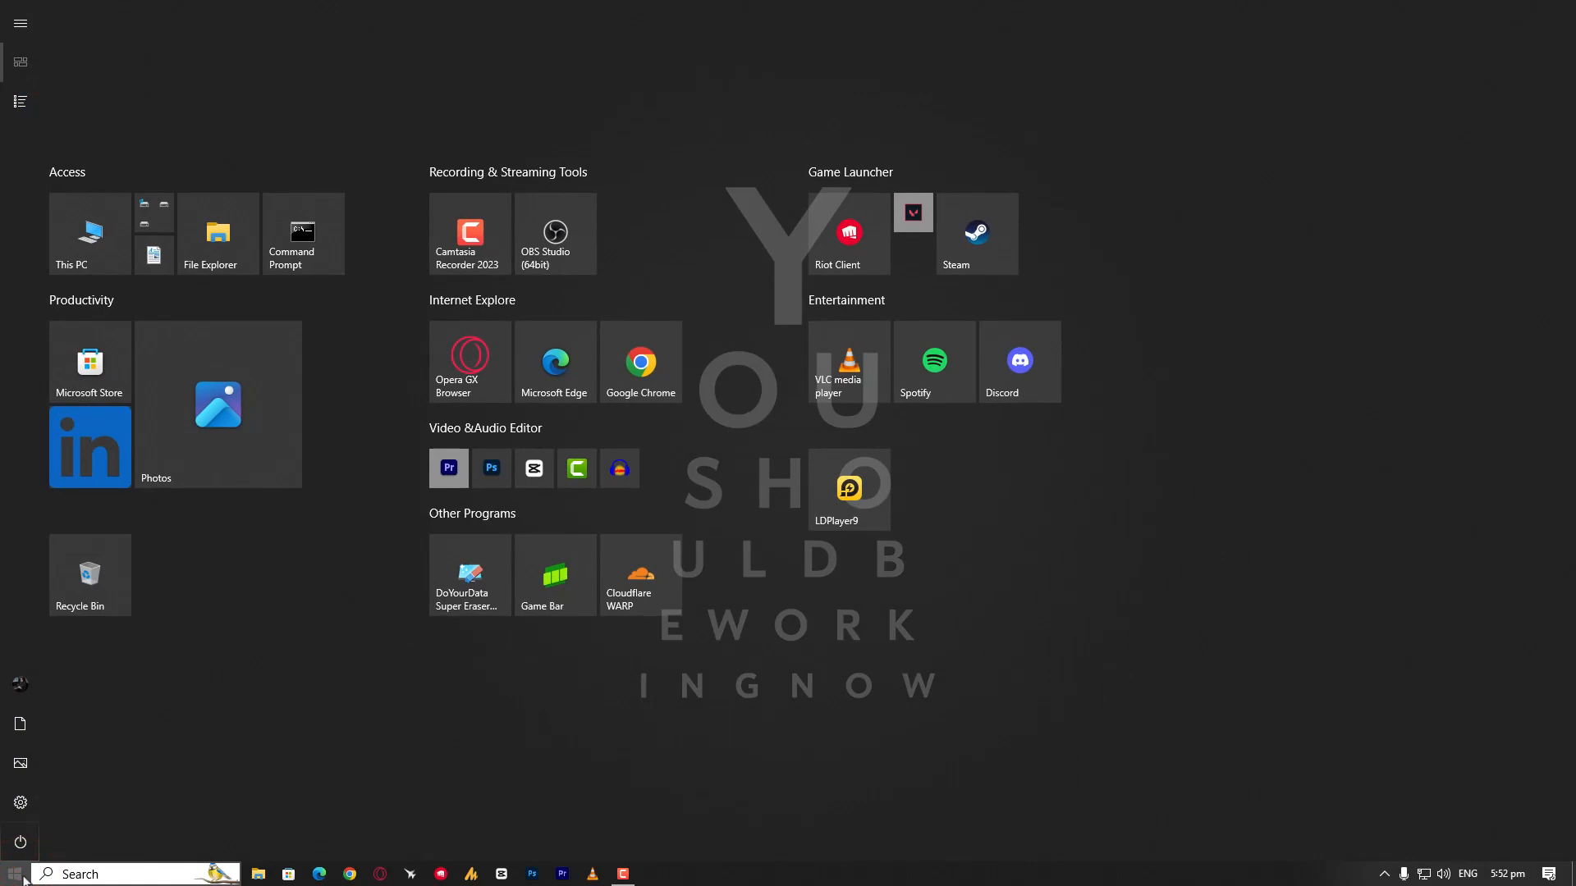
text(control)
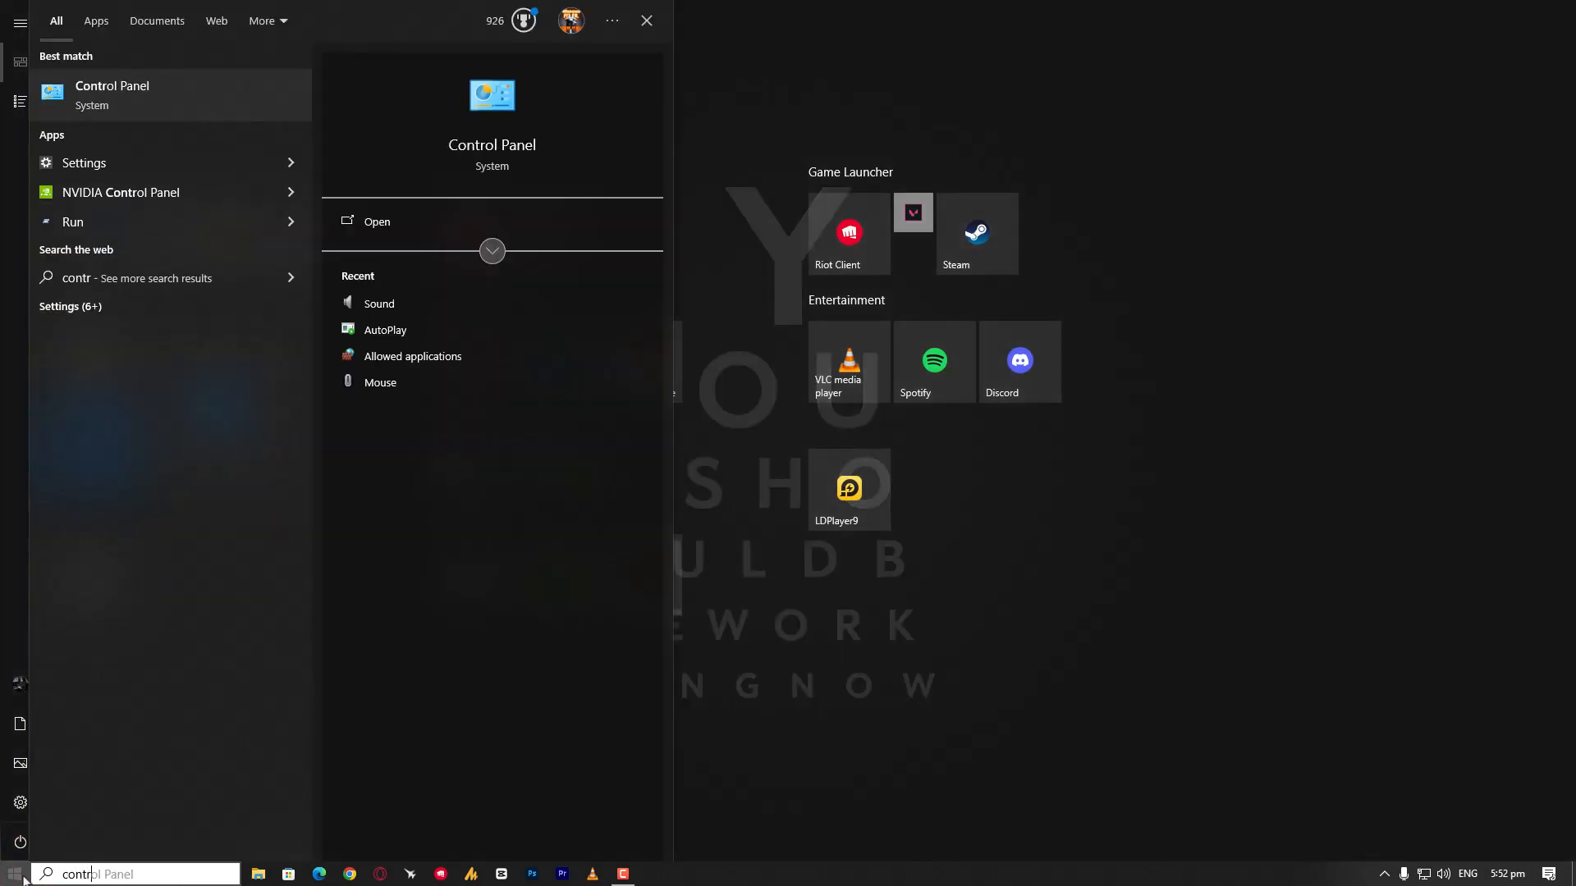
key(Return)
click(657, 517)
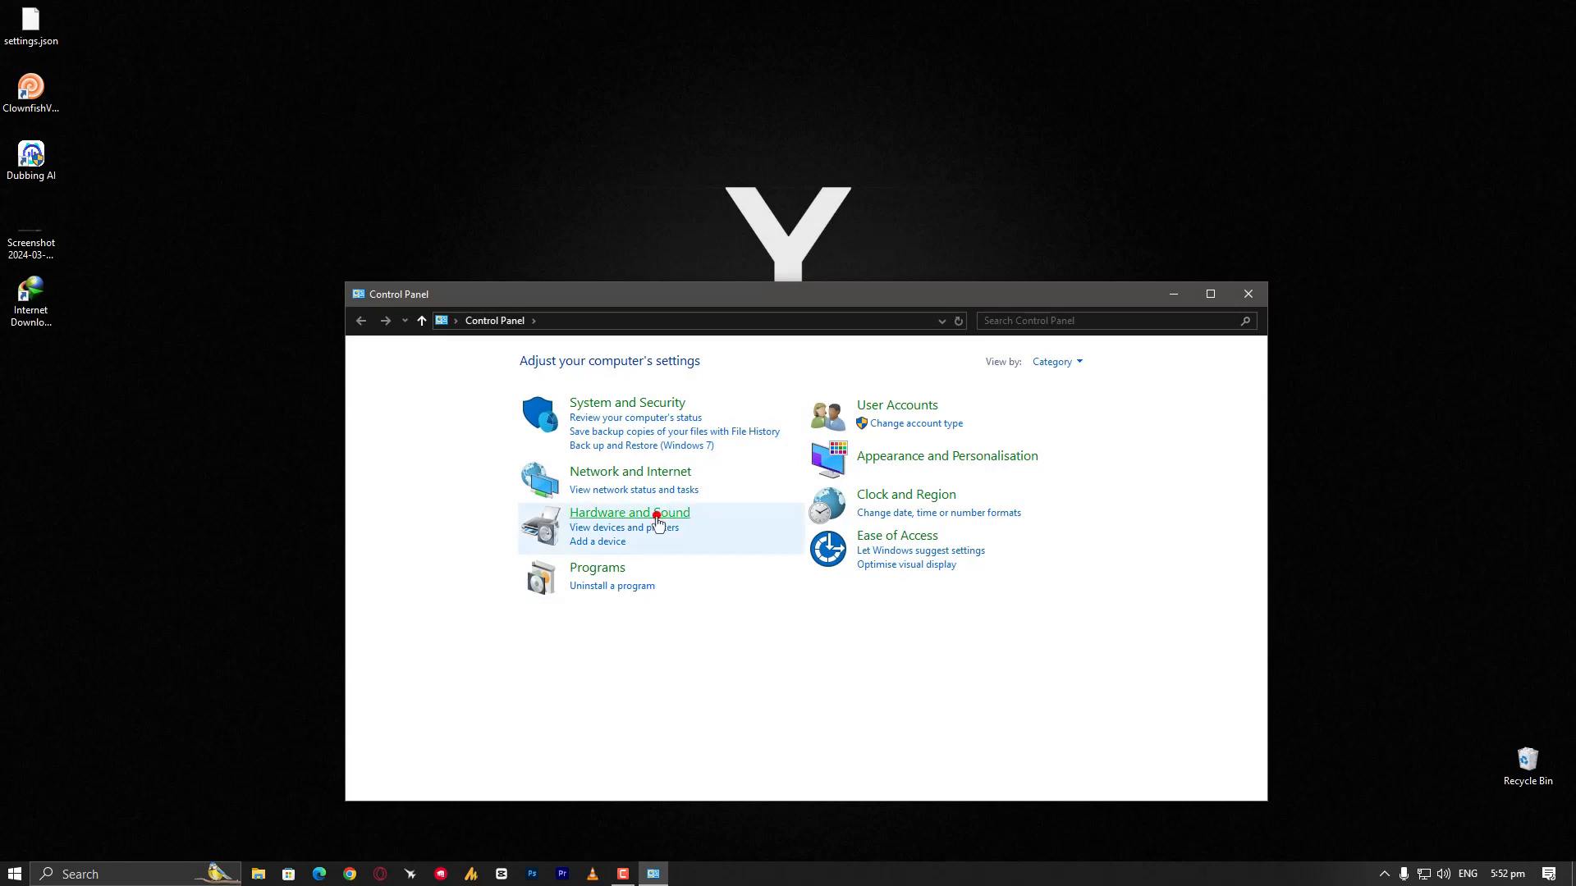
click(570, 452)
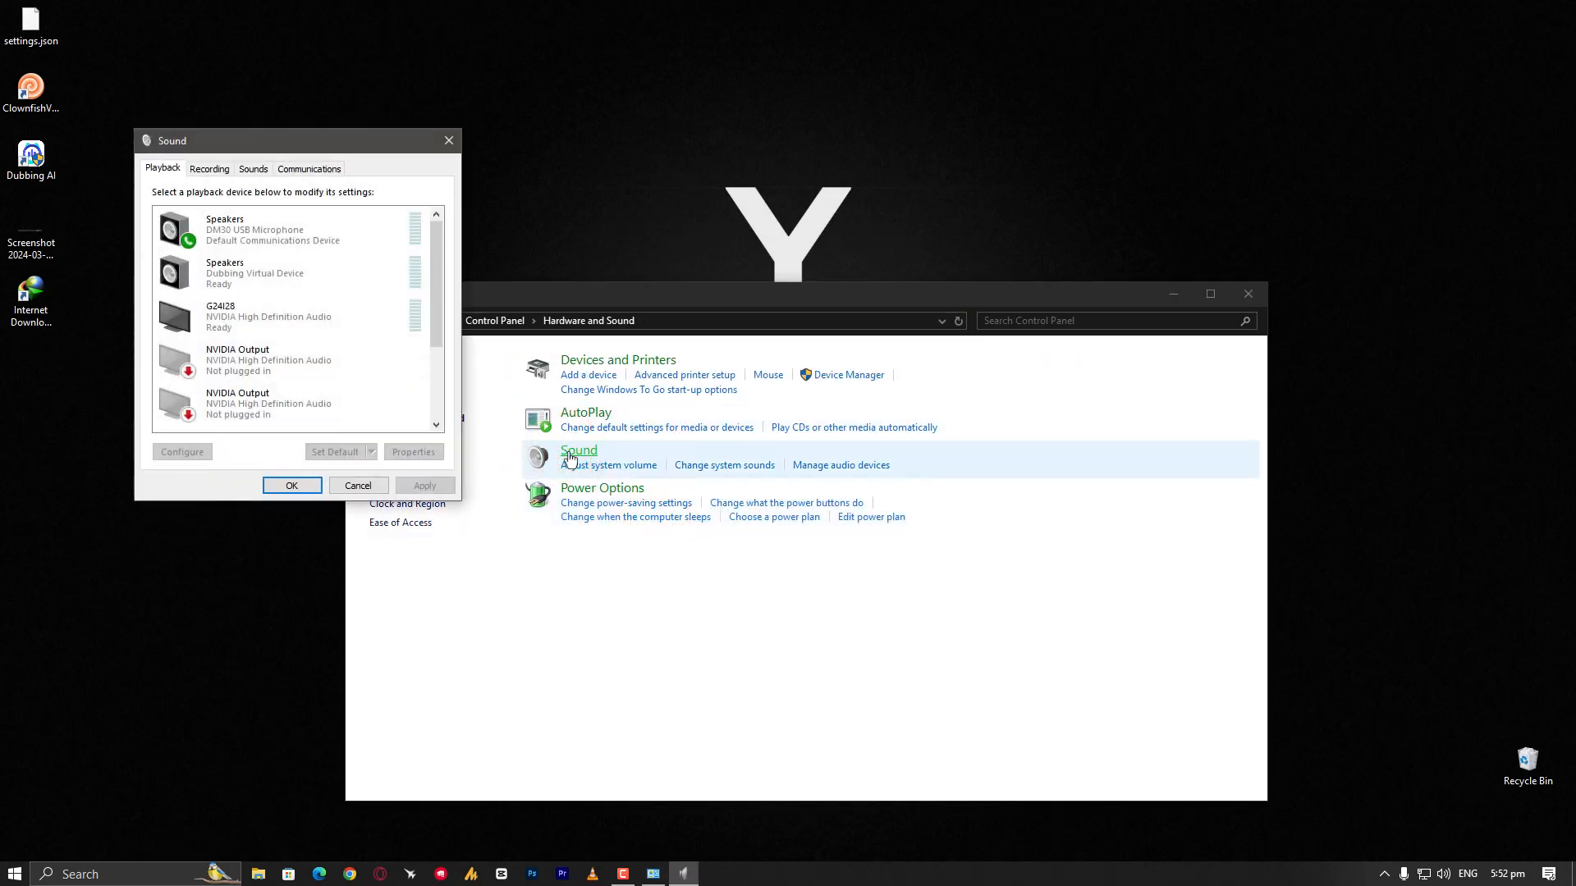
click(212, 168)
drag(230, 141, 615, 48)
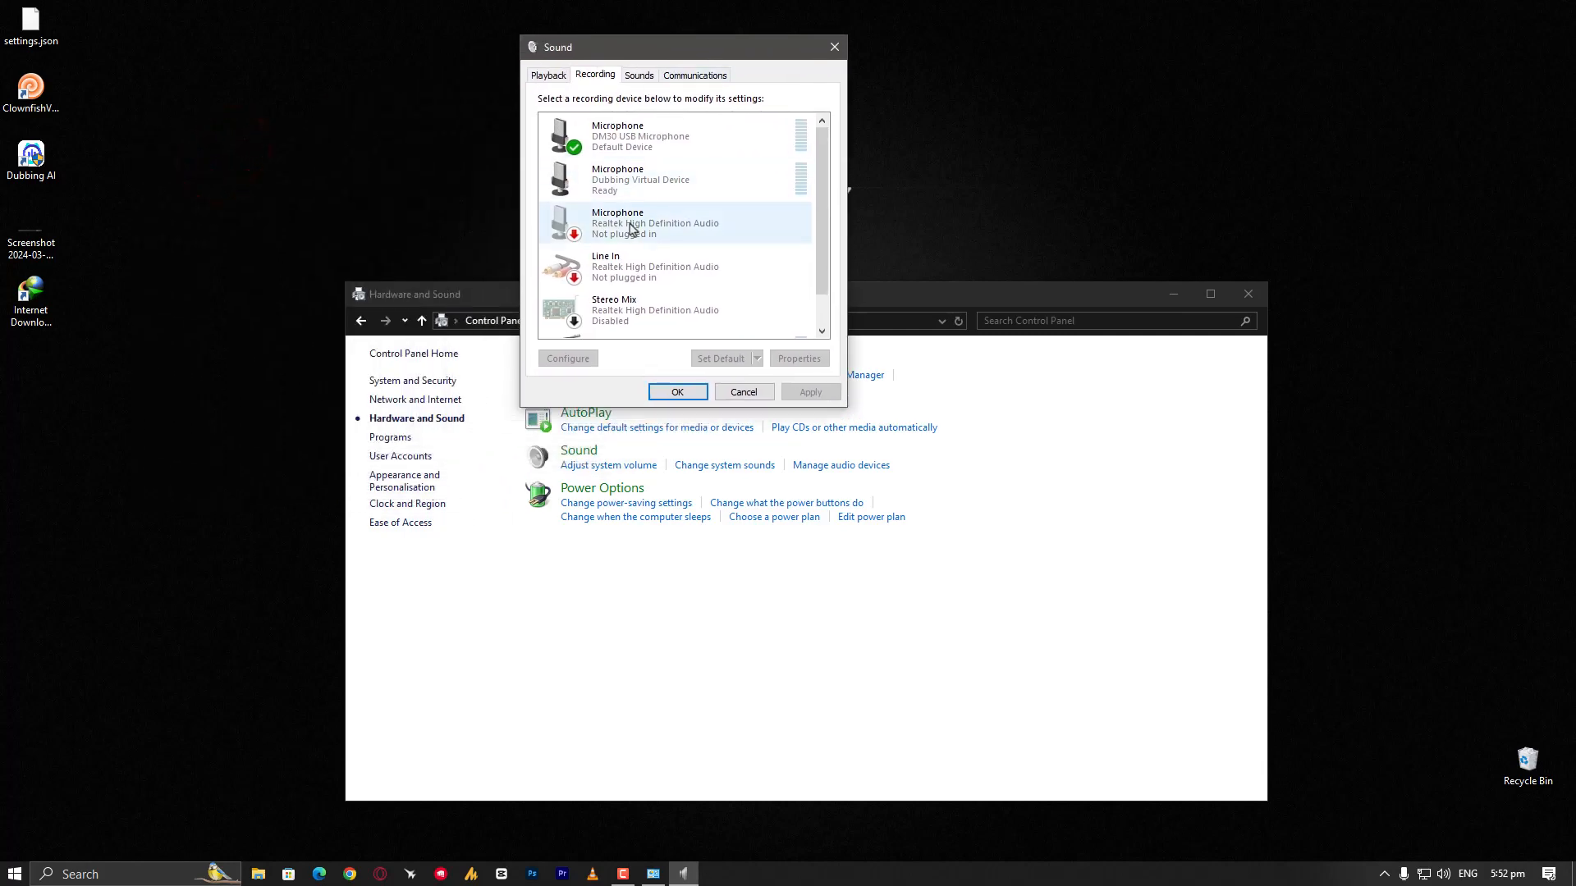
- Open the DM30 USB Microphone's properties and examine its Listen and Levels settings
click(668, 131)
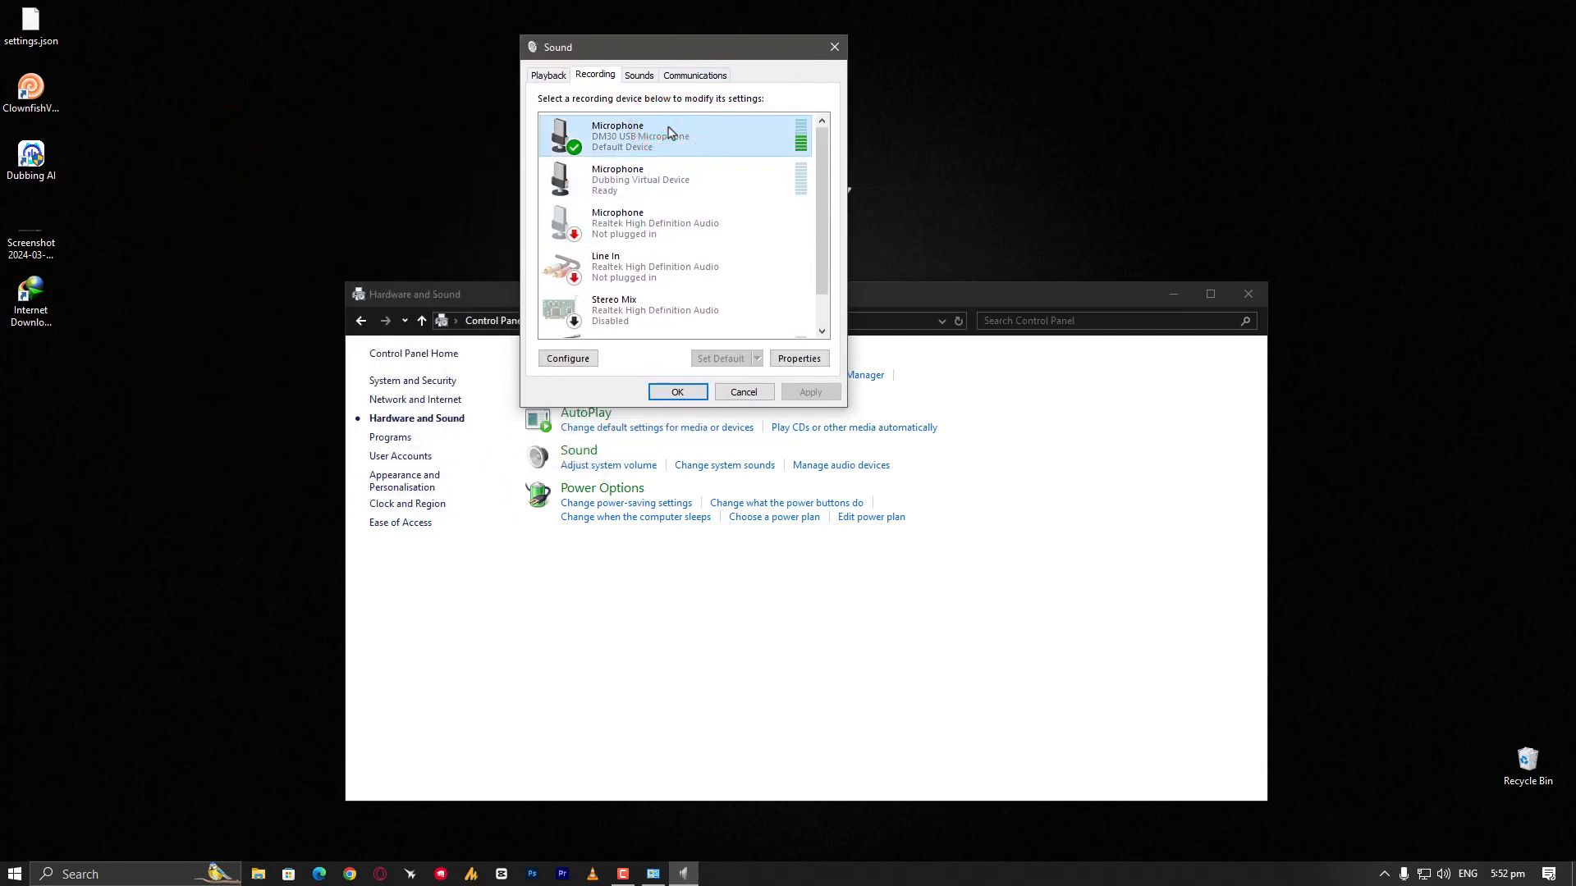
click(667, 148)
double_click(665, 144)
click(617, 137)
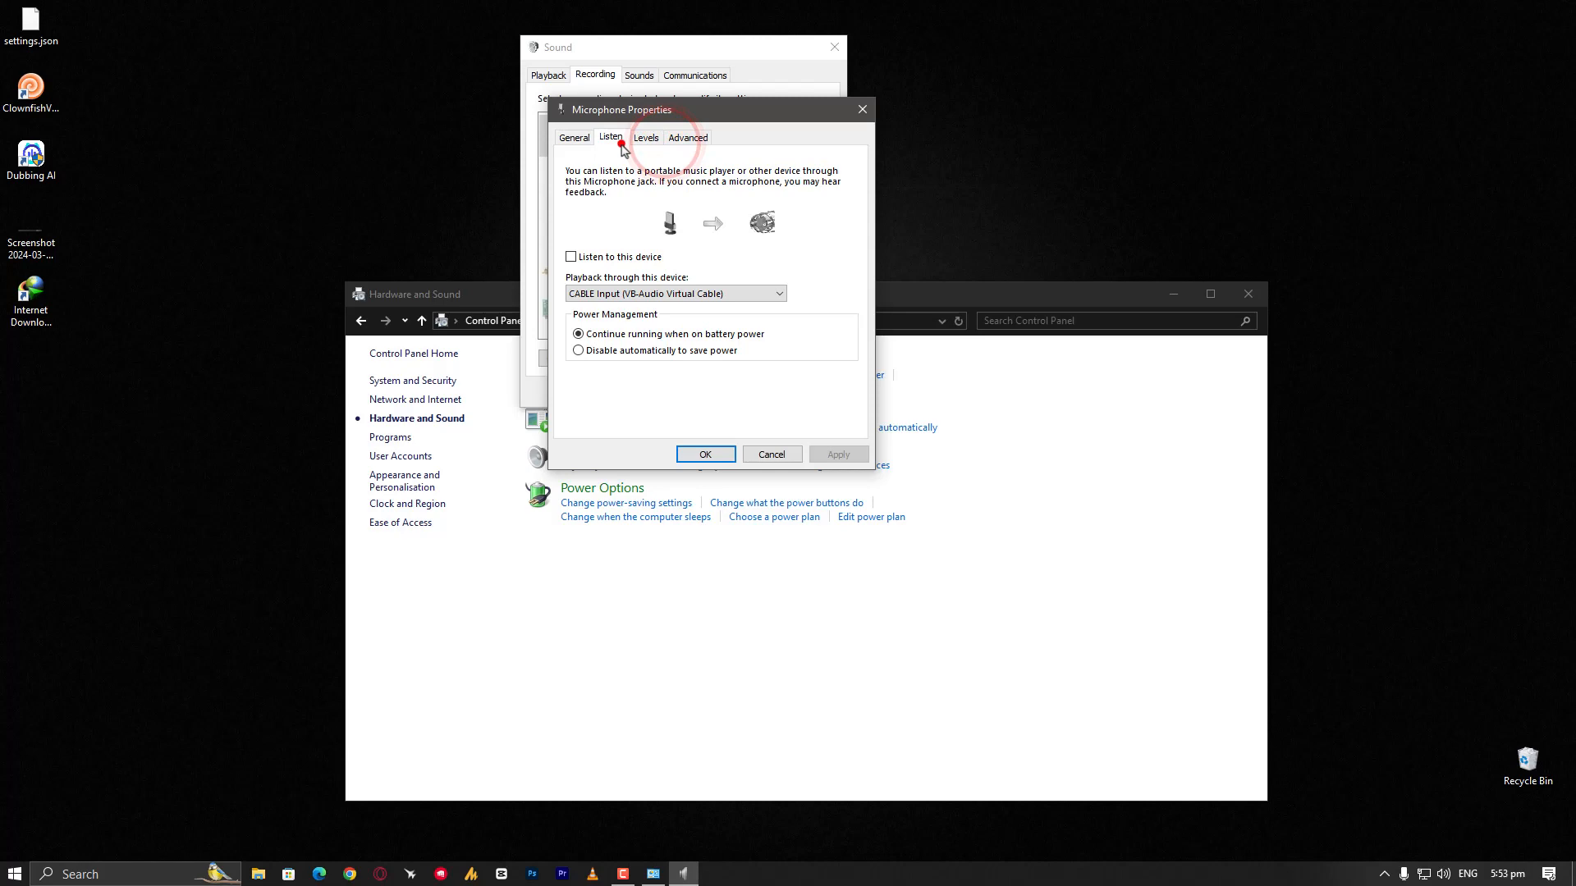
click(645, 139)
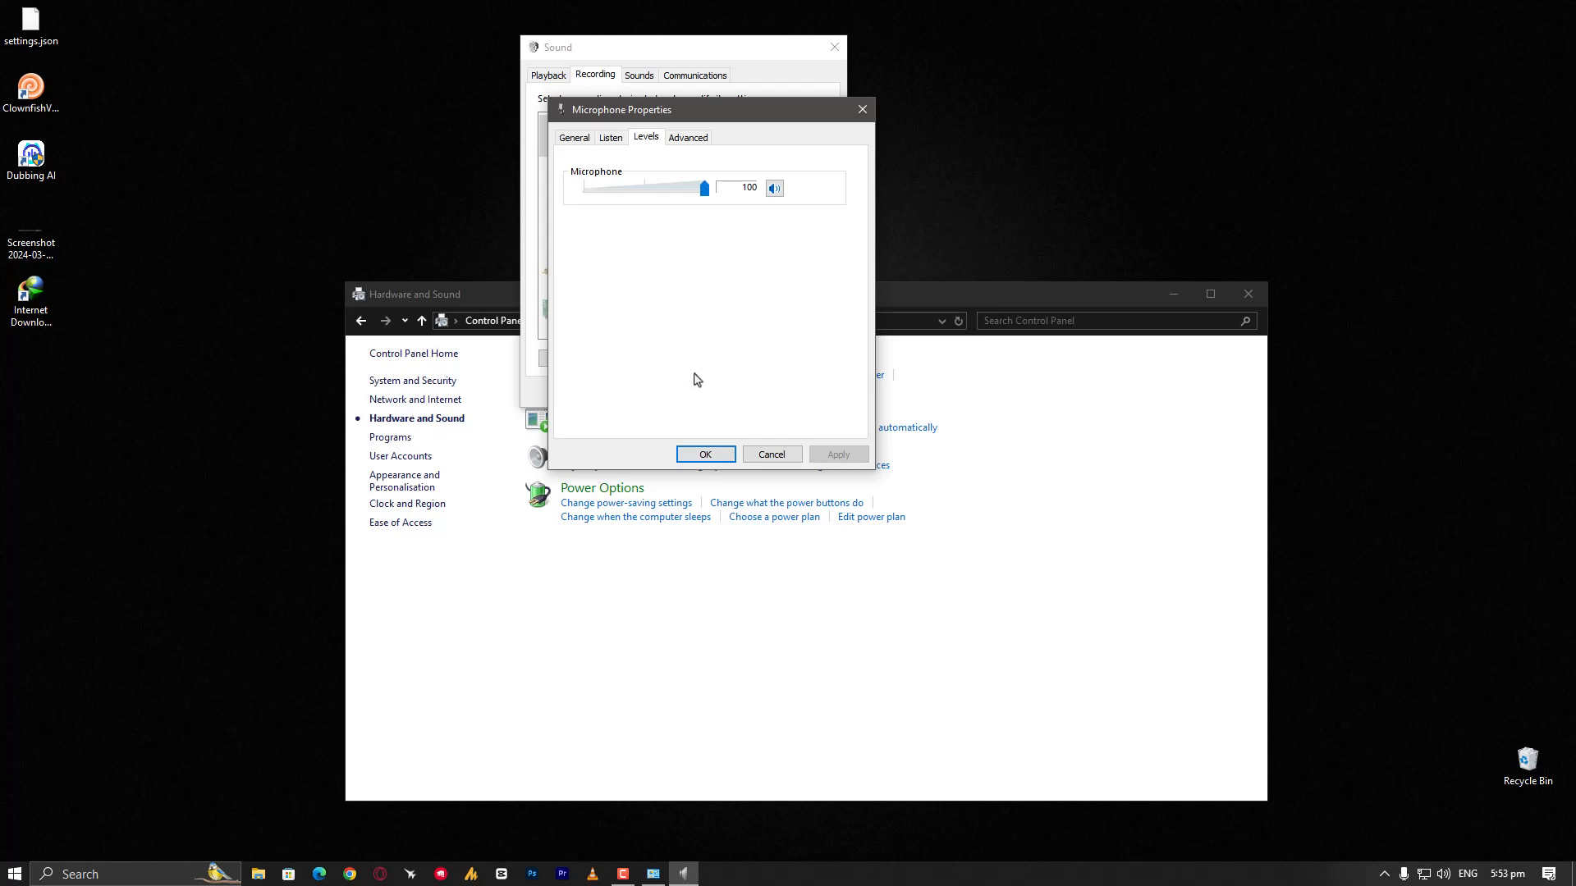
- Examine the DM30 microphone's gain and tone settings in the Maono app and close it
click(473, 875)
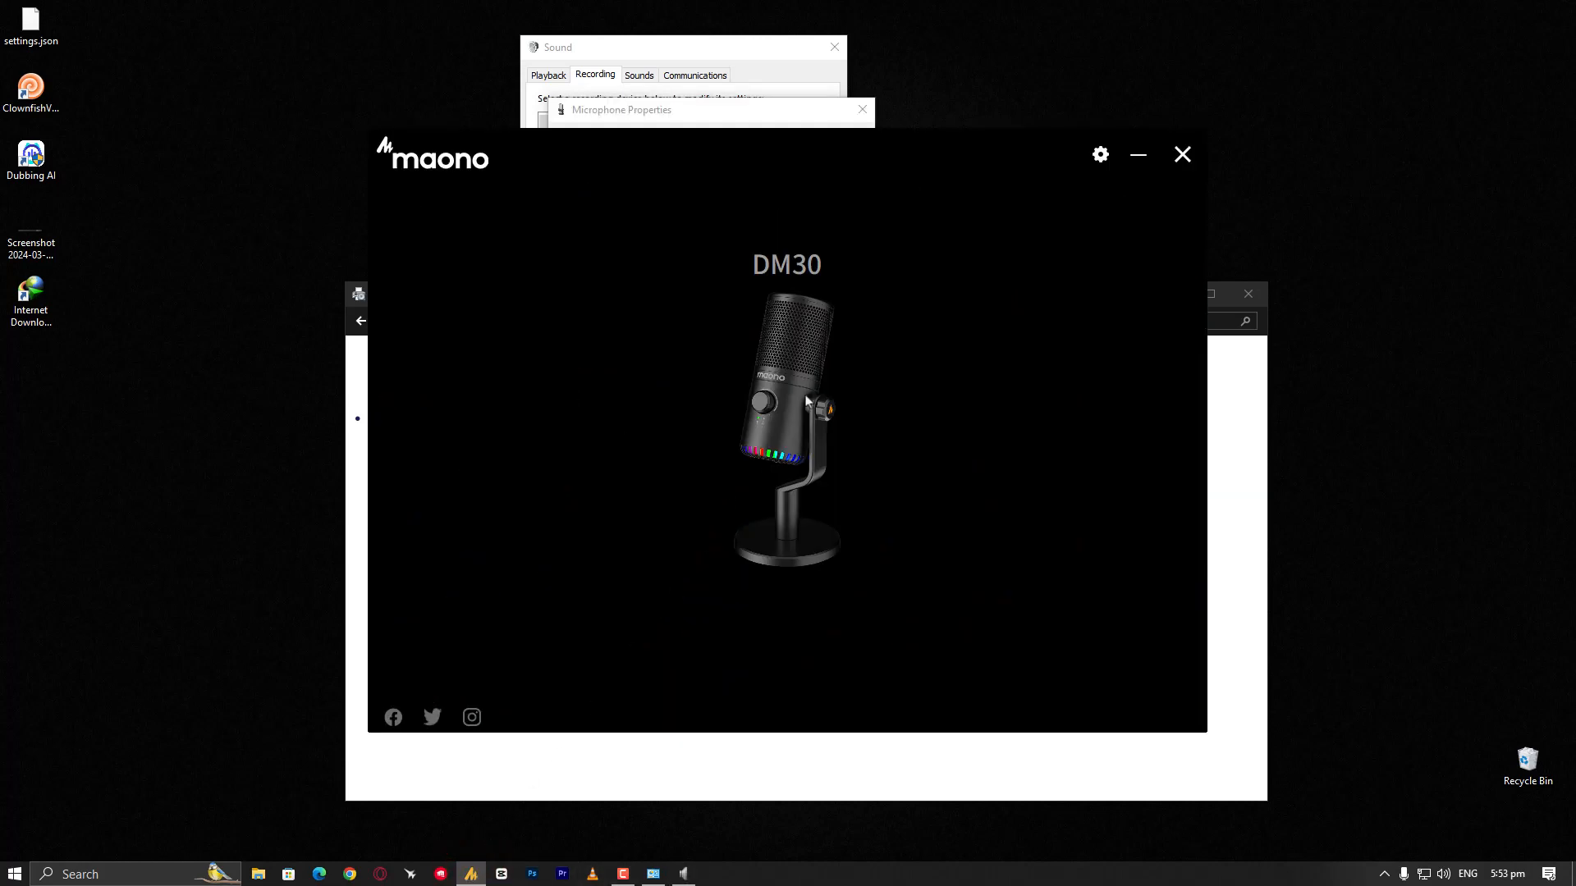
click(807, 401)
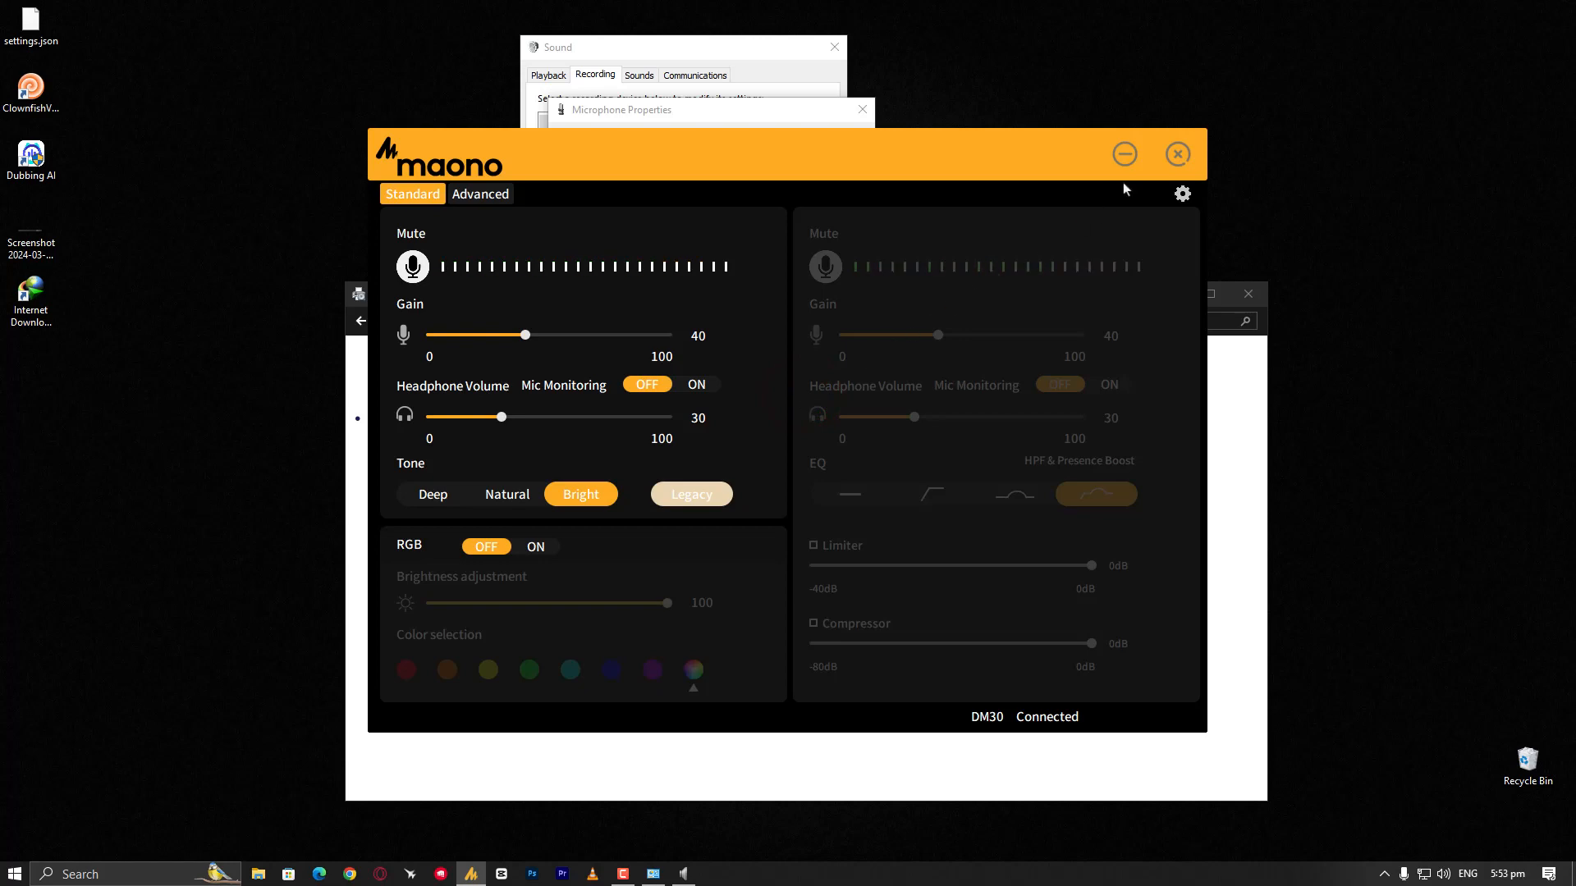
click(1178, 153)
click(1187, 154)
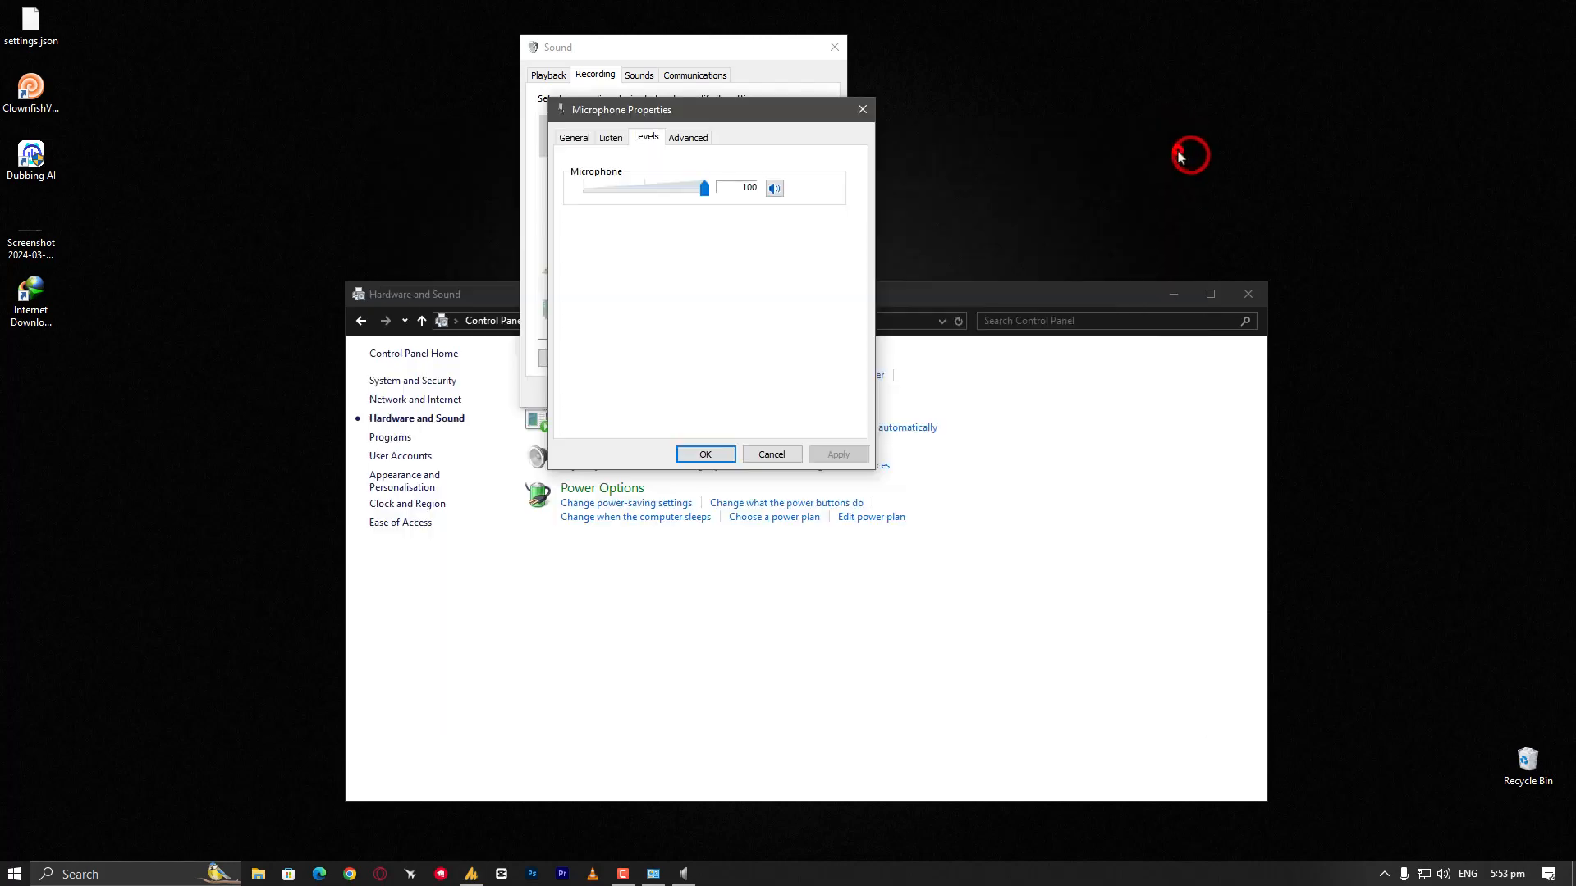
- Dismiss the microphone properties without changes and close the Sound and Control Panel windows
click(783, 455)
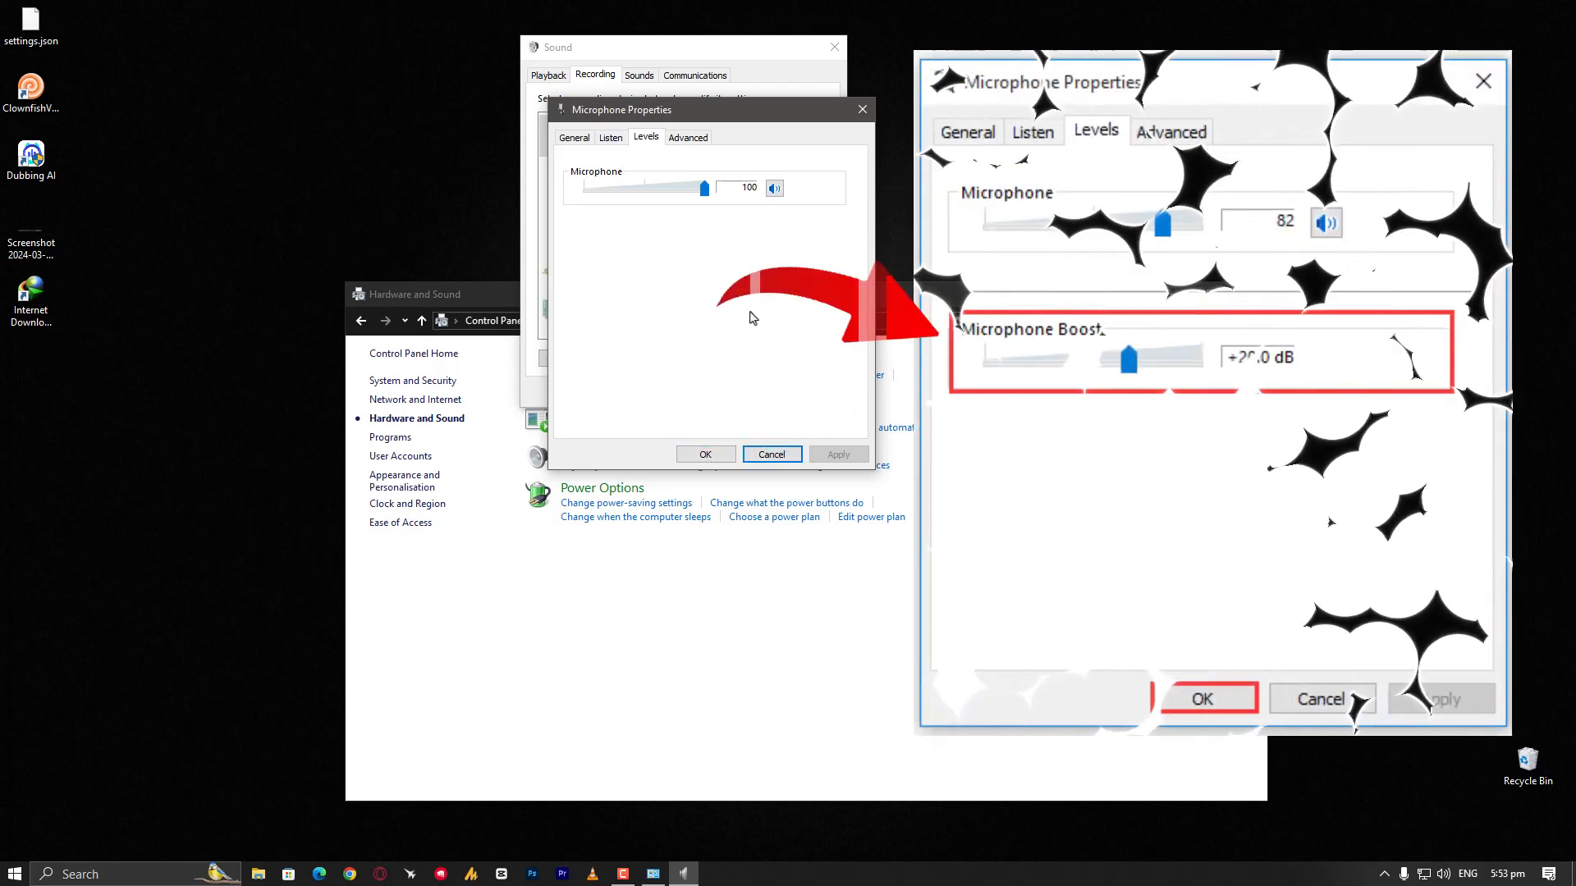
click(600, 273)
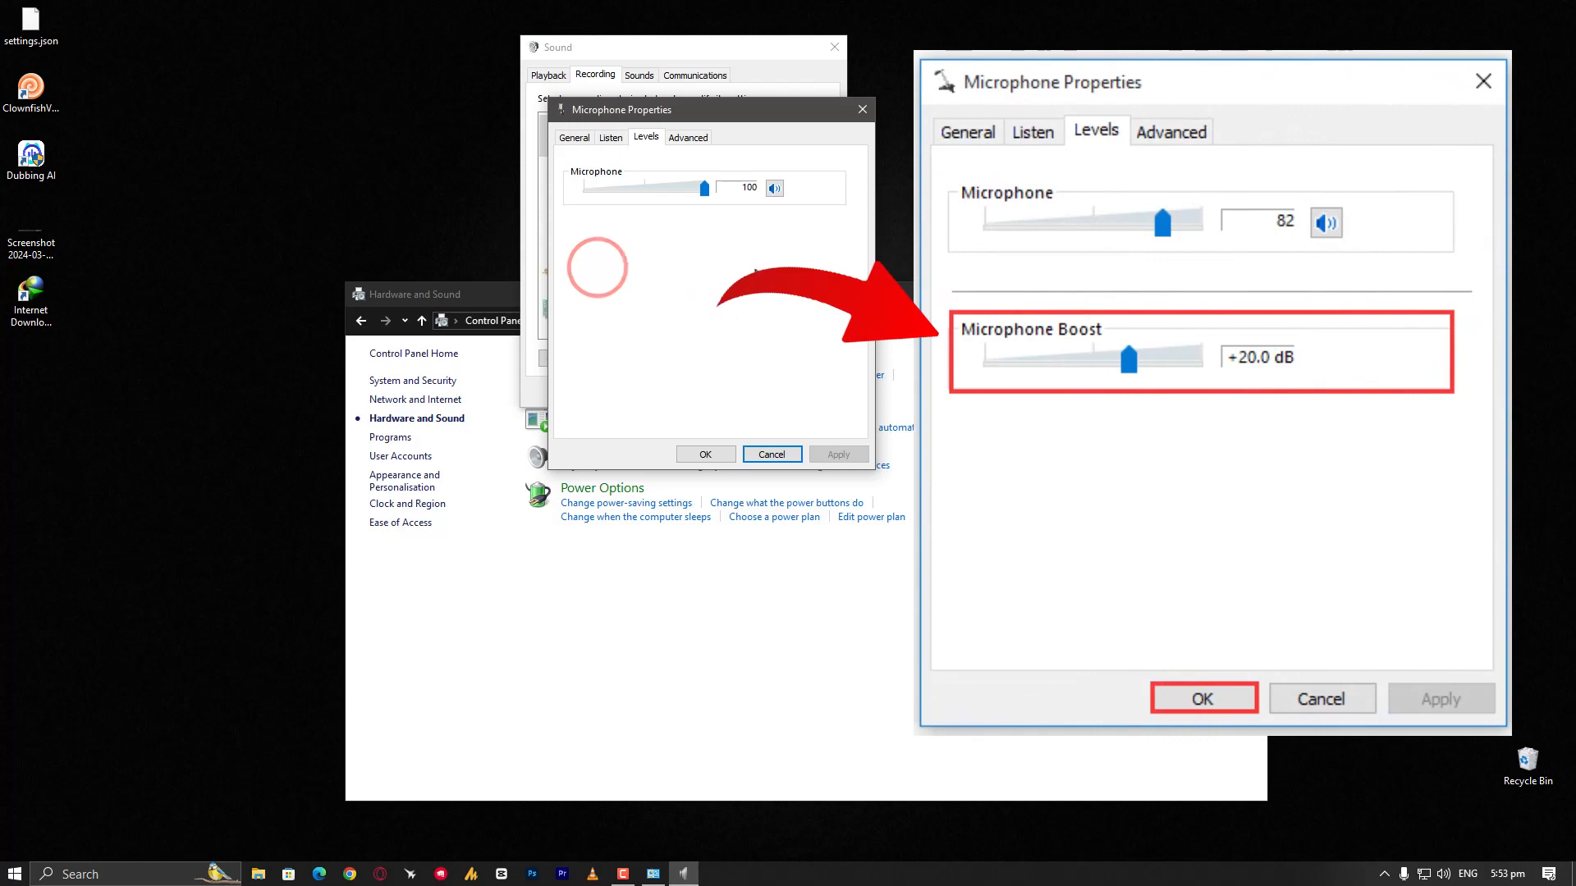
click(766, 454)
click(686, 392)
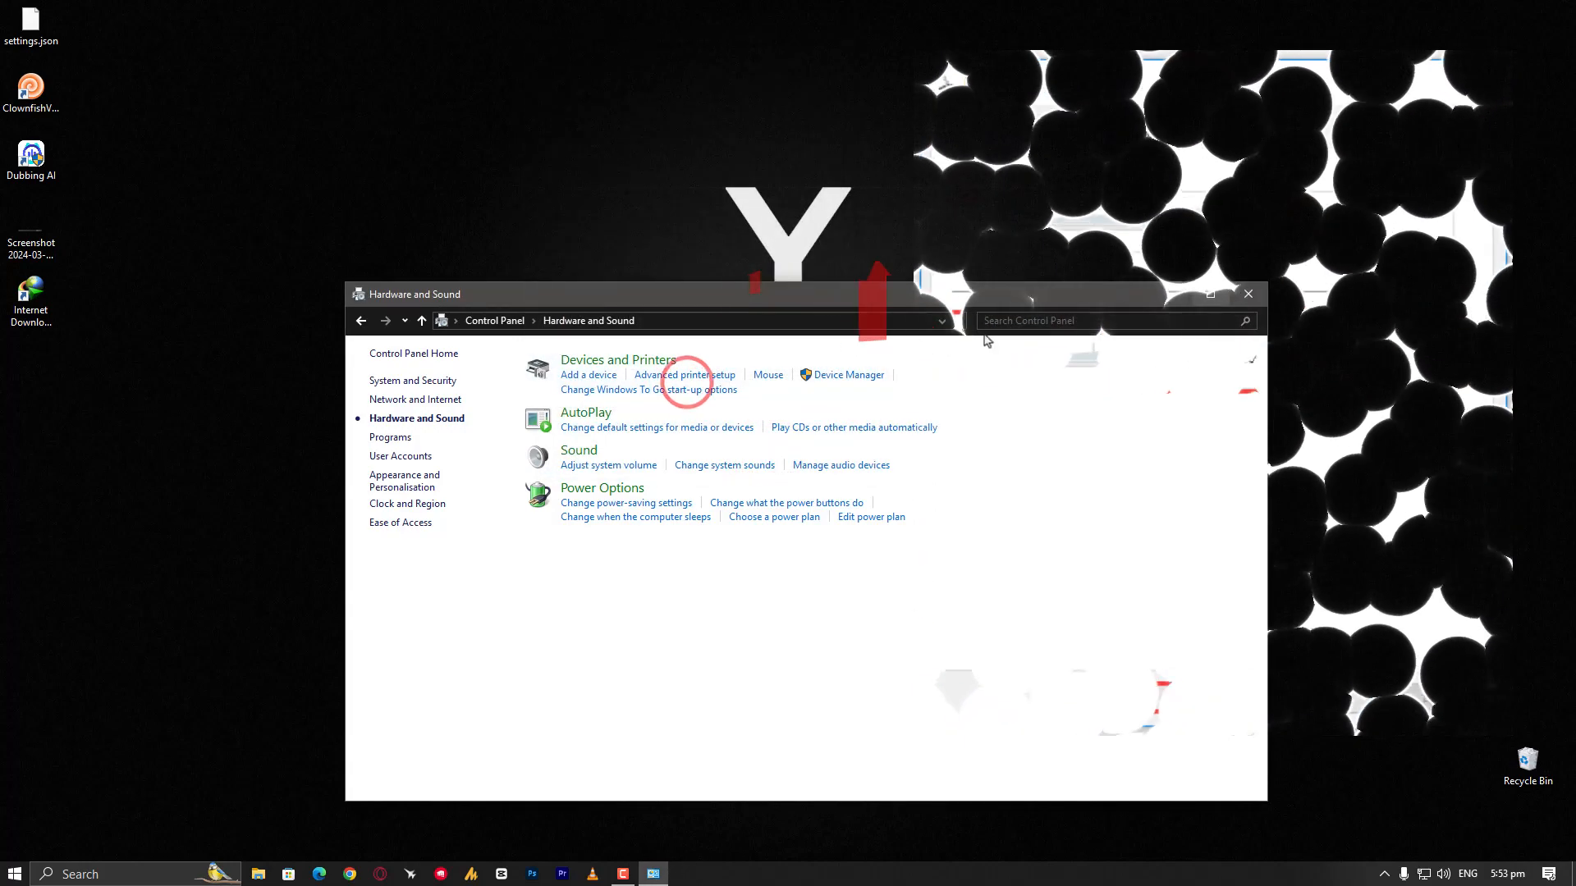
click(1241, 292)
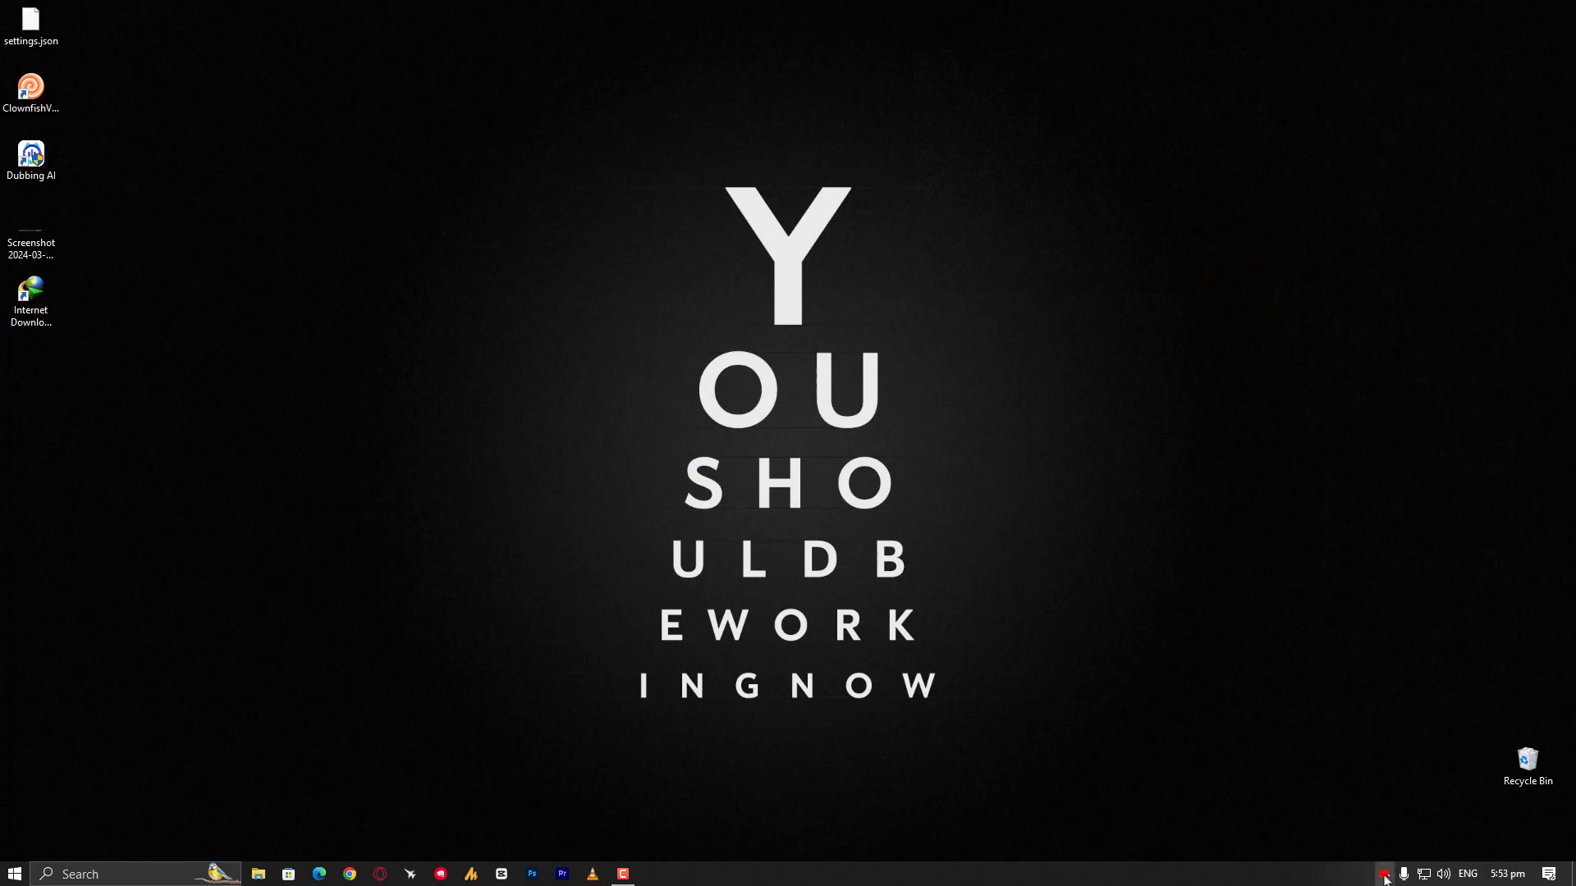
- Open the Set Voice Changer window of Clownfish Voice Changer
click(1385, 874)
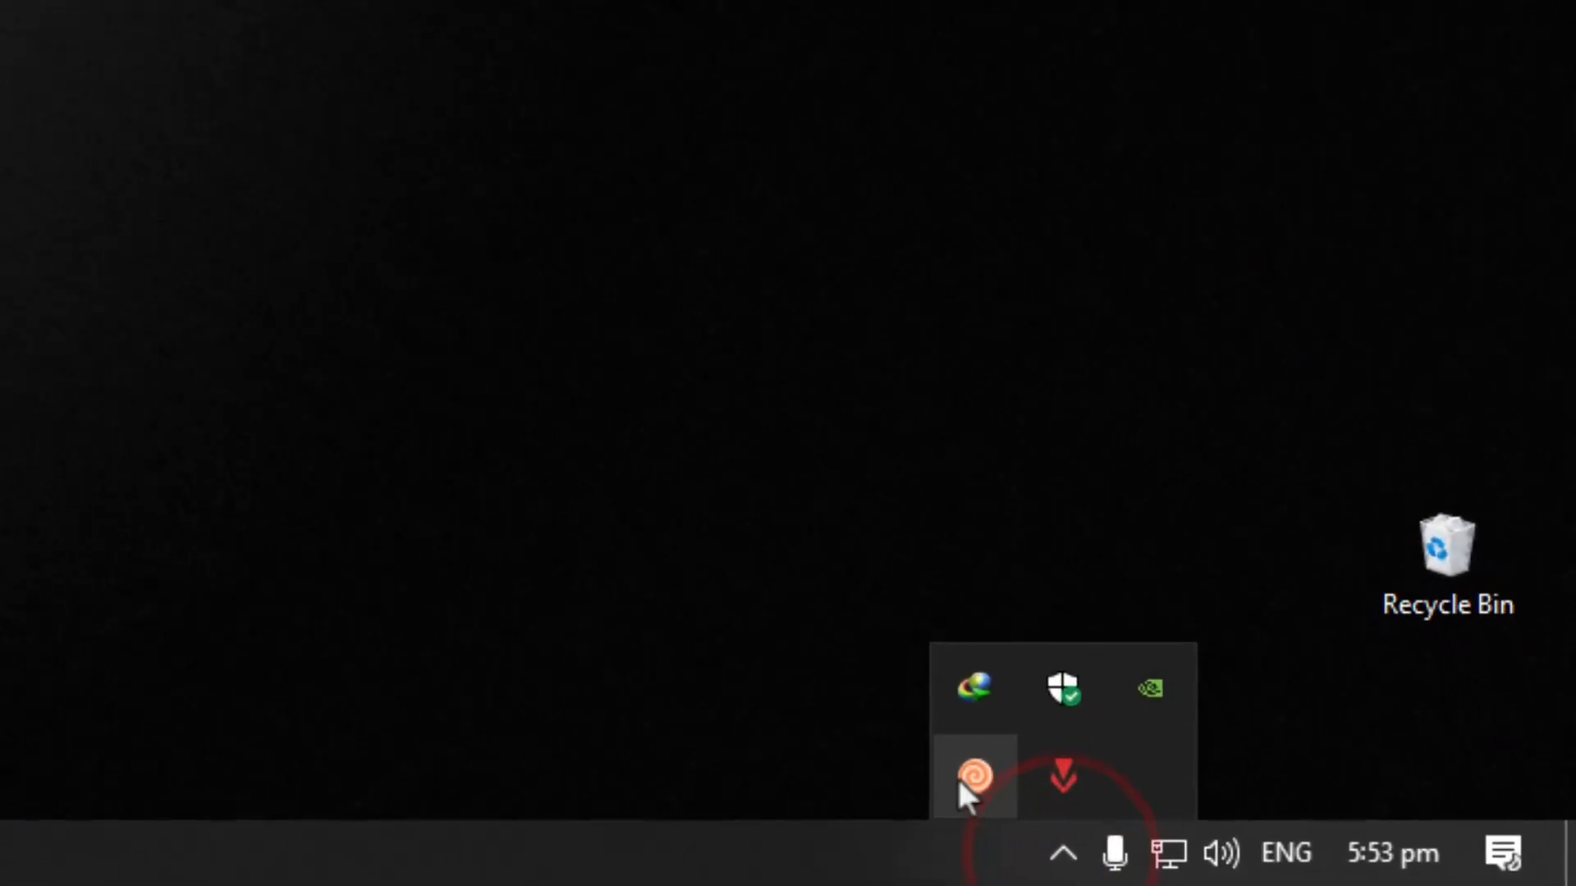
right_click(958, 784)
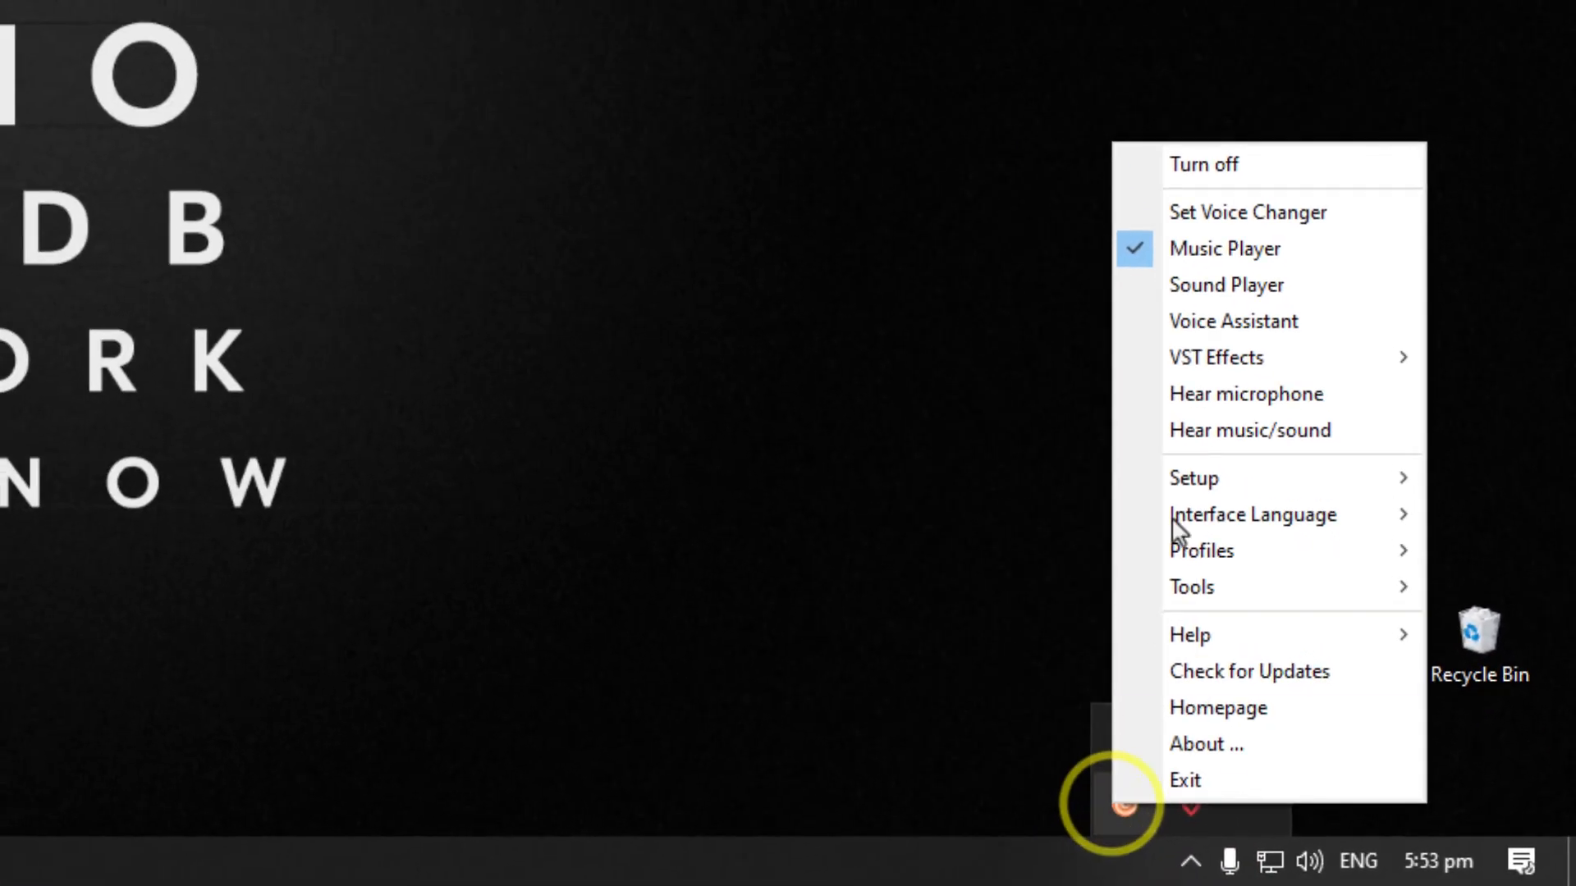
click(1233, 217)
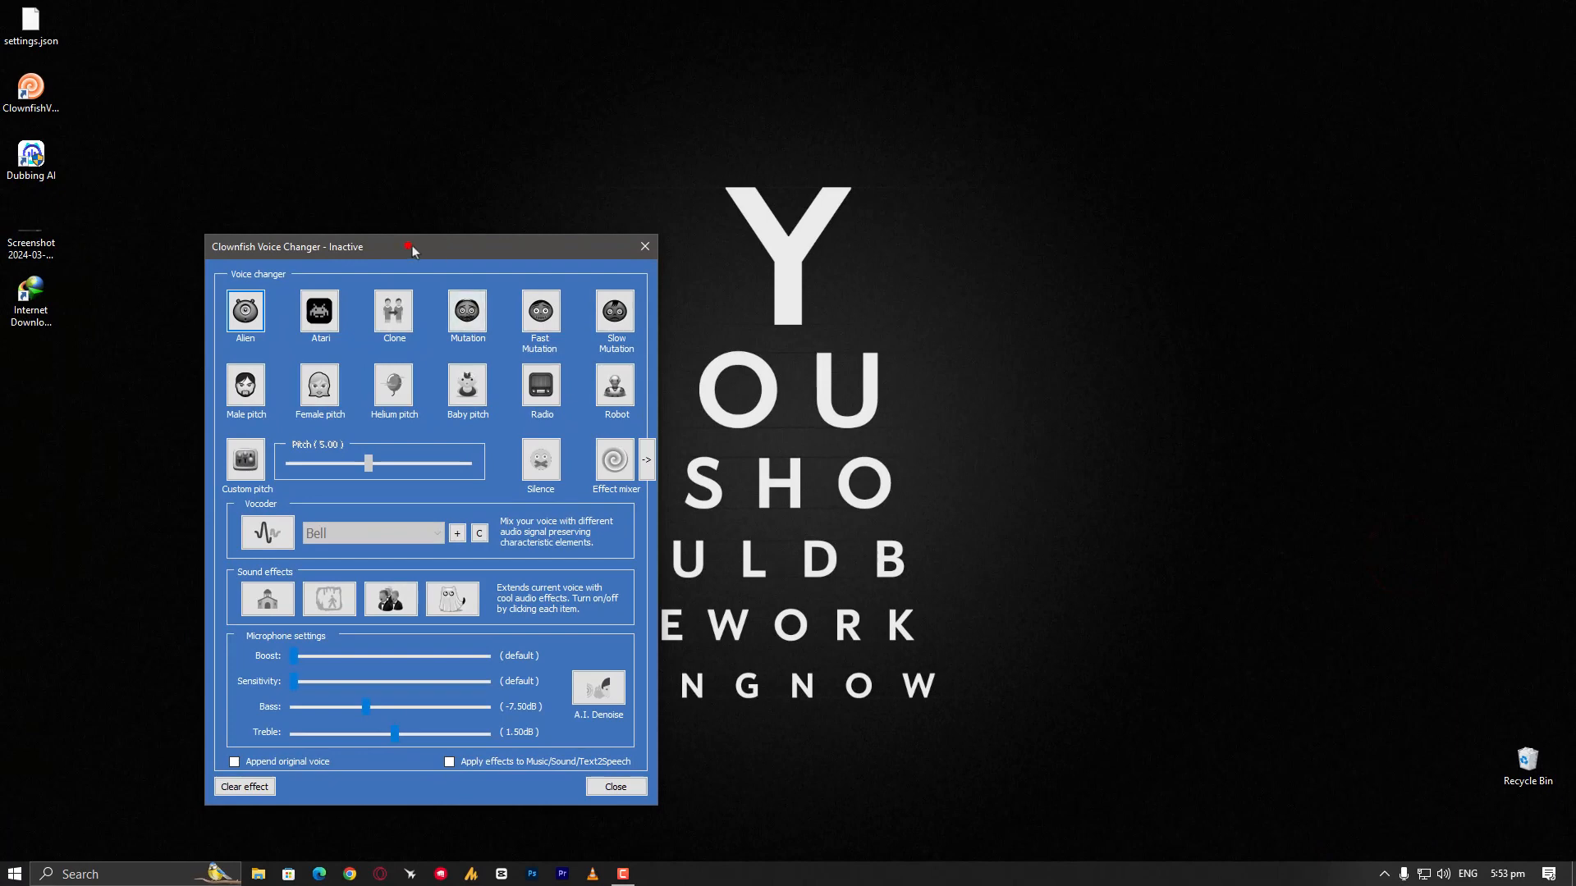
- Keep the microphone's Boost and Sensitivity at default and set the Bass to 1.00 dB in Clownfish's microphone settings
drag(408, 246, 693, 132)
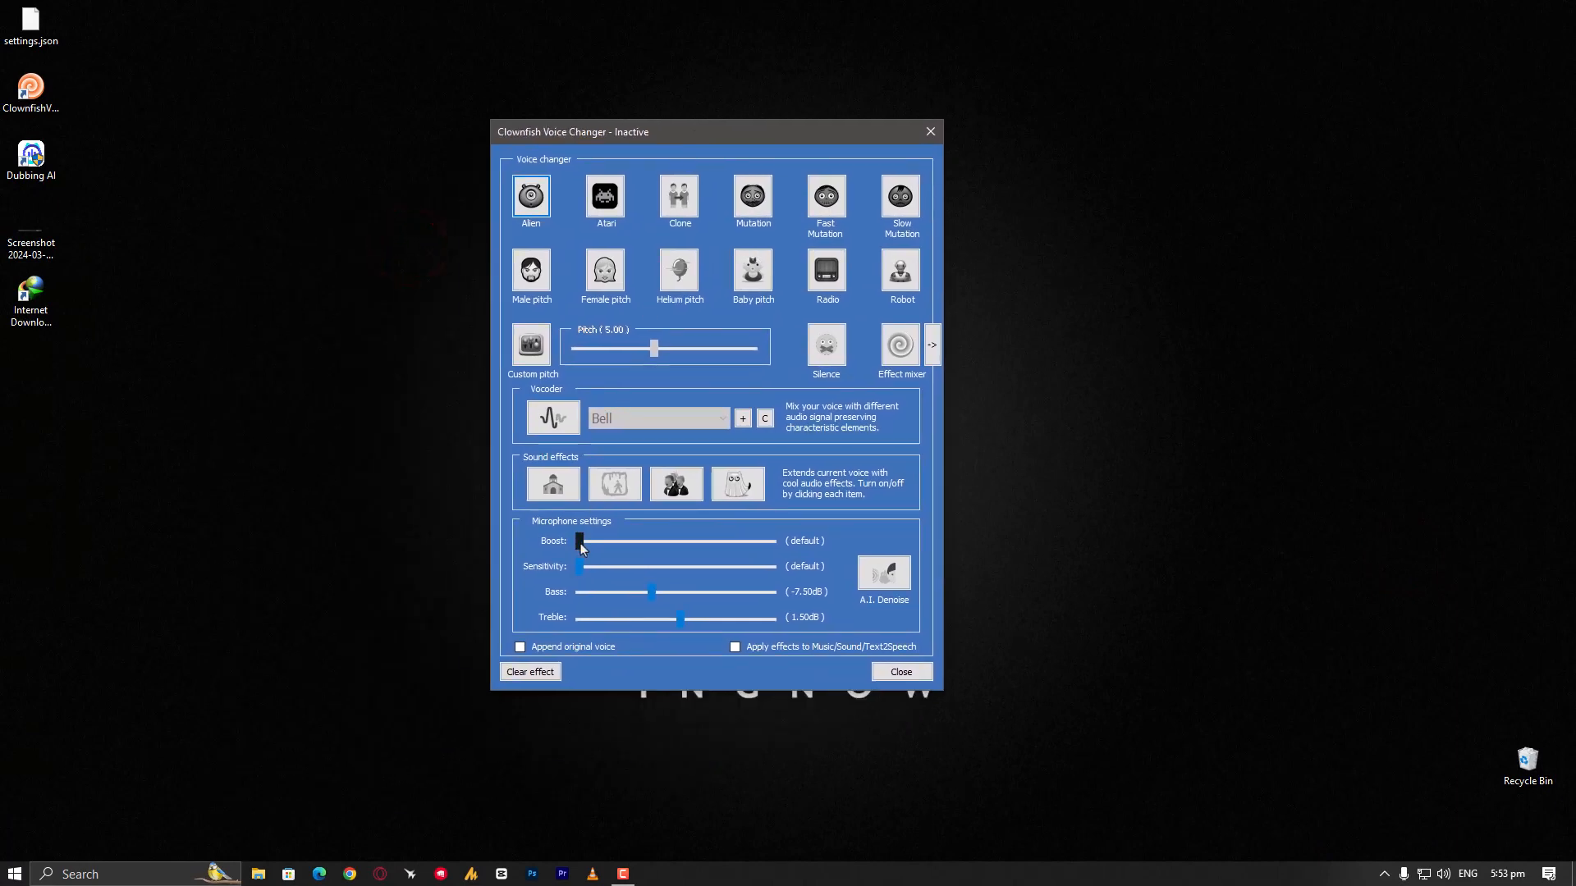
mouse_move(581, 543)
mouse_down()
mouse_move(668, 542)
mouse_move(581, 552)
mouse_up()
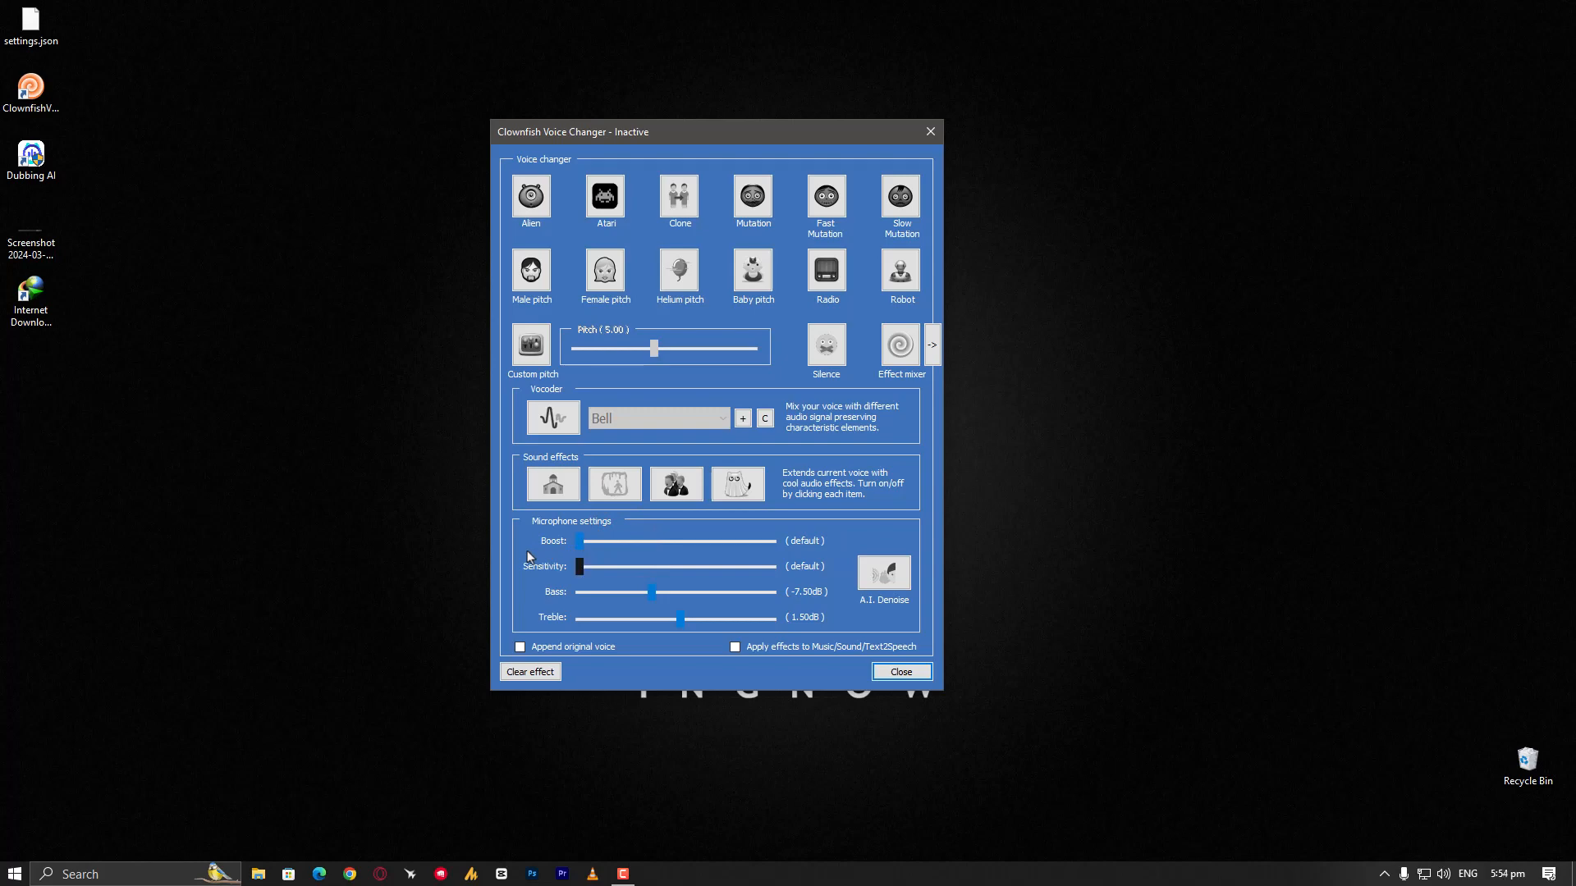
mouse_move(578, 542)
mouse_down()
mouse_move(623, 538)
mouse_move(575, 540)
mouse_up()
drag(659, 597, 700, 622)
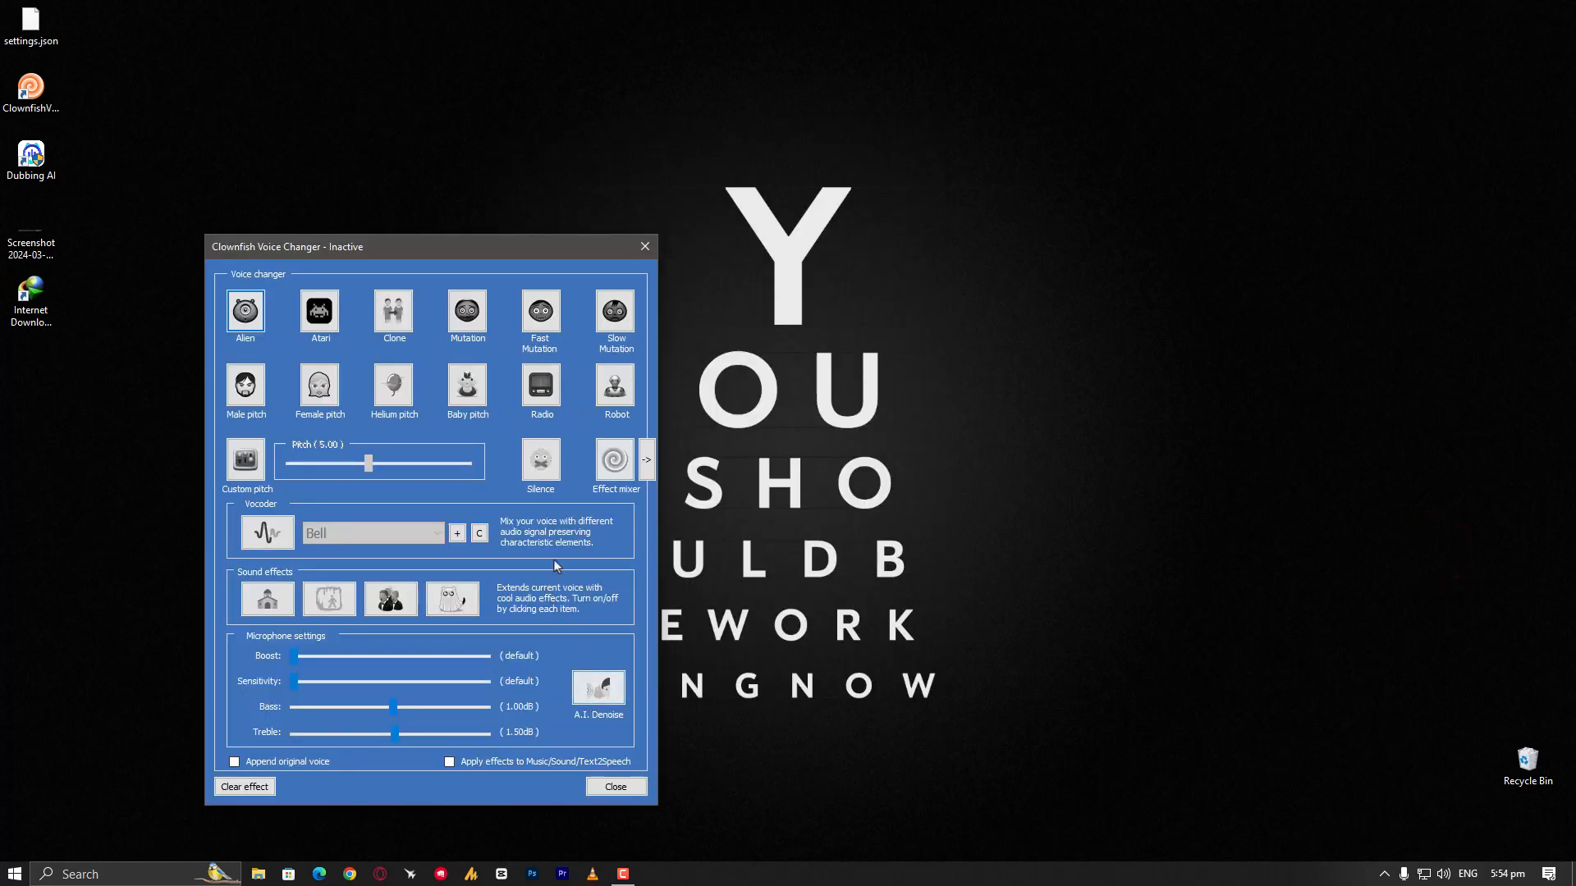
- Turn on A.I. Denoise in Clownfish's microphone settings
drag(482, 246, 922, 179)
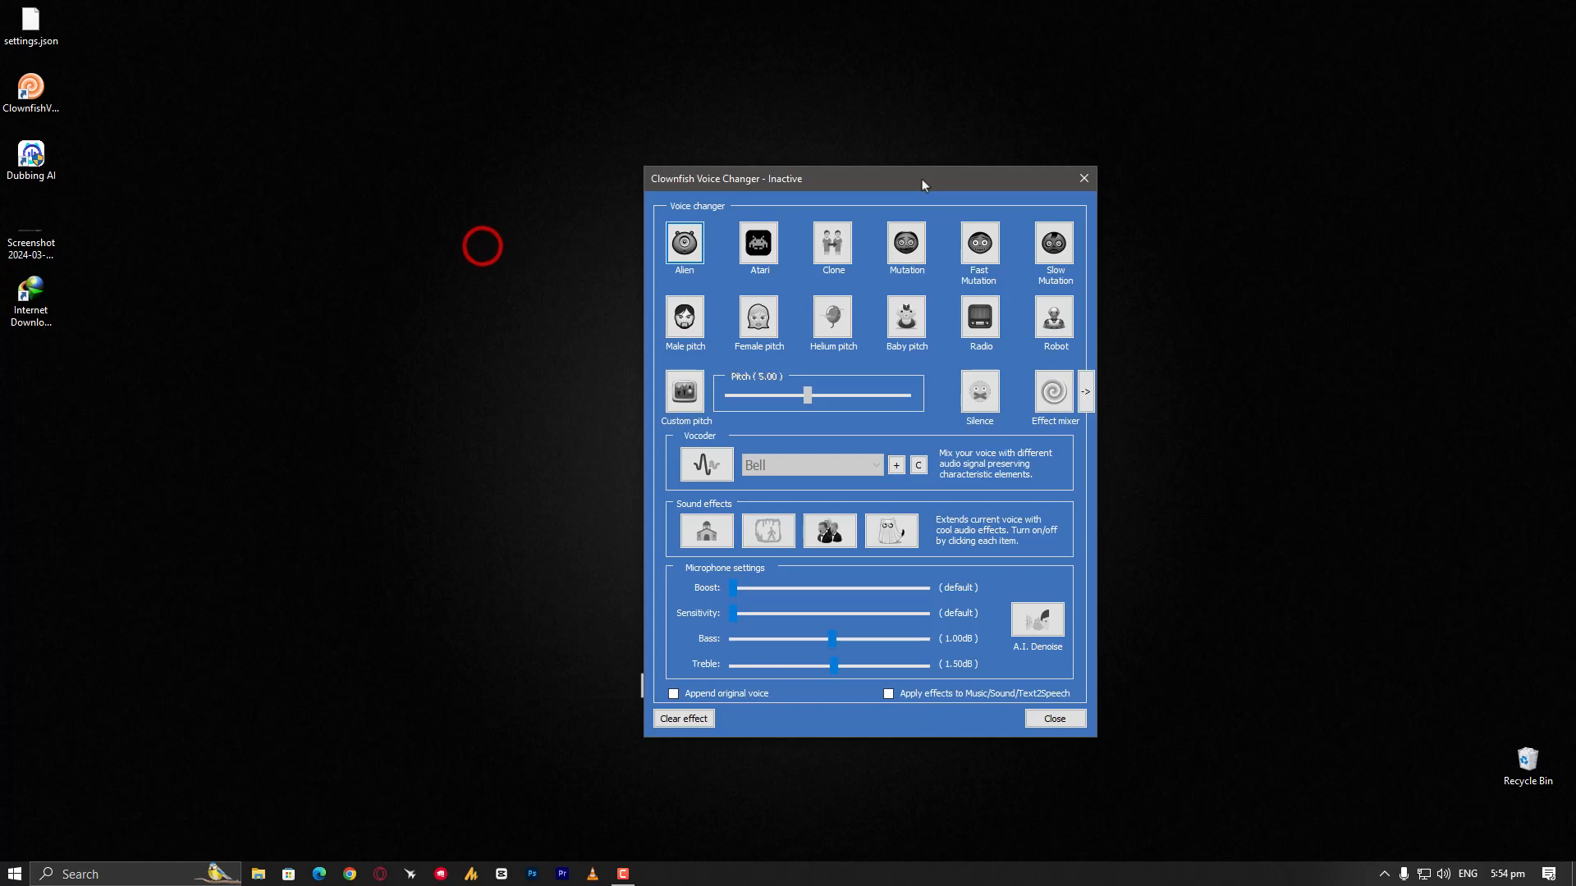
click(1042, 634)
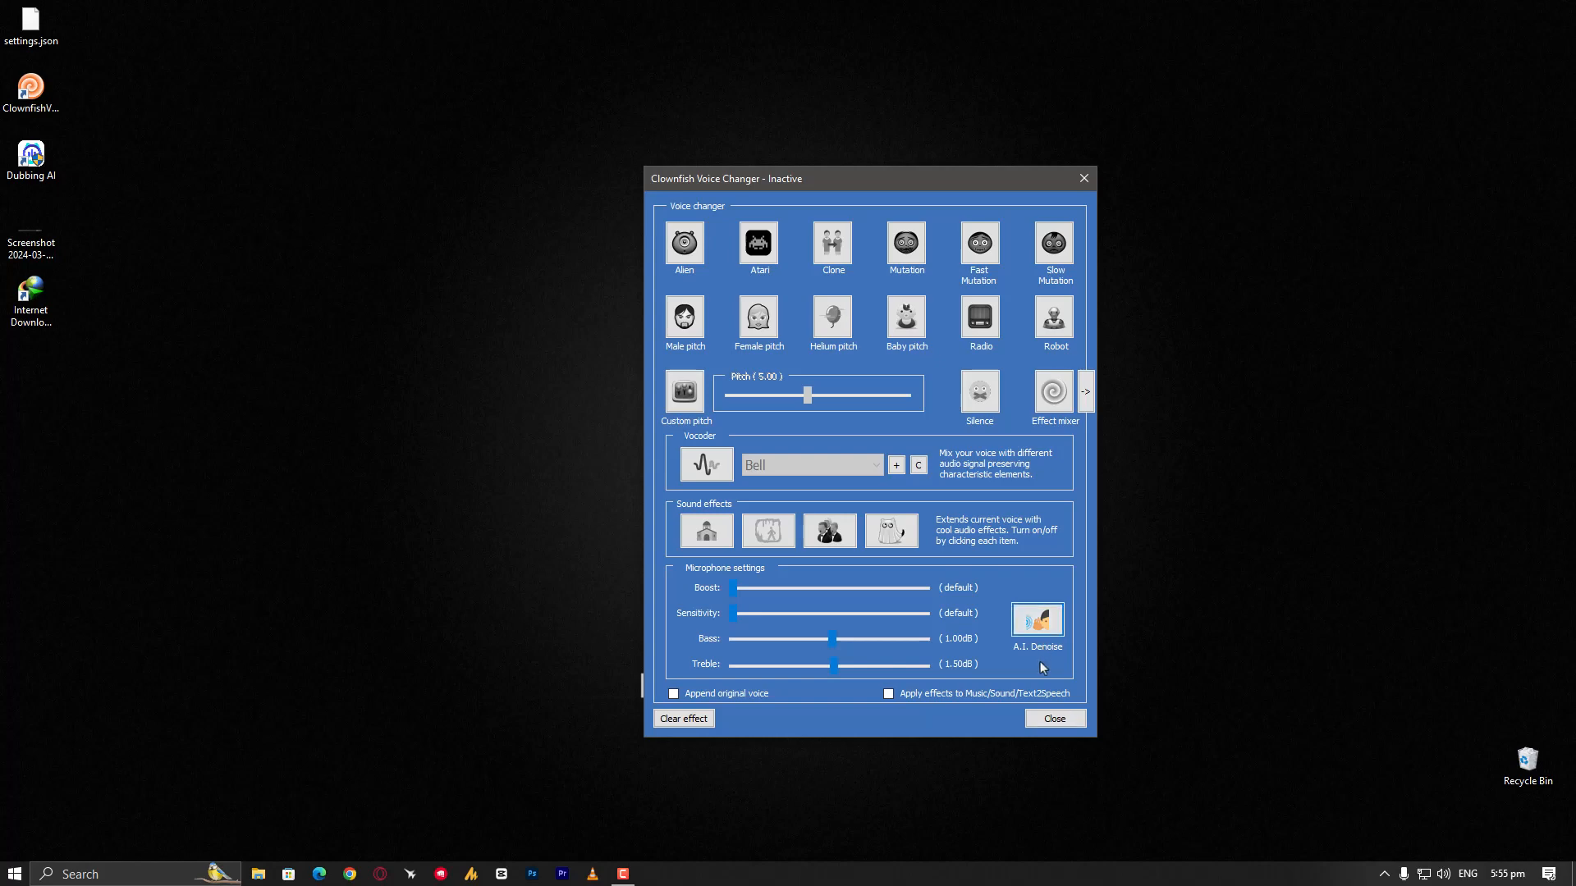
right_click(1295, 877)
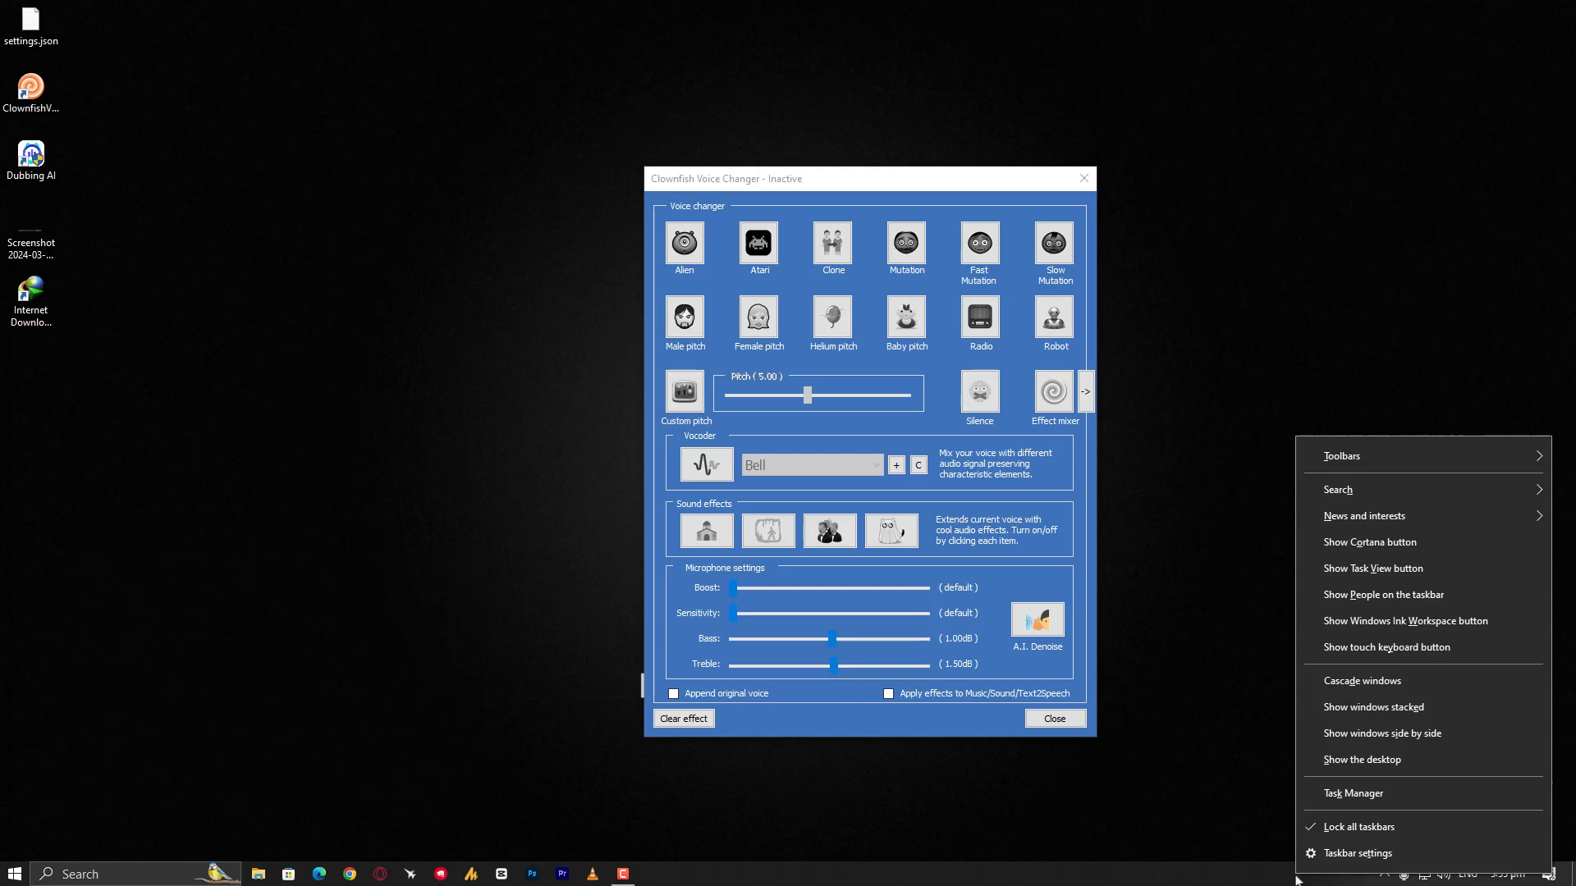
click(1043, 675)
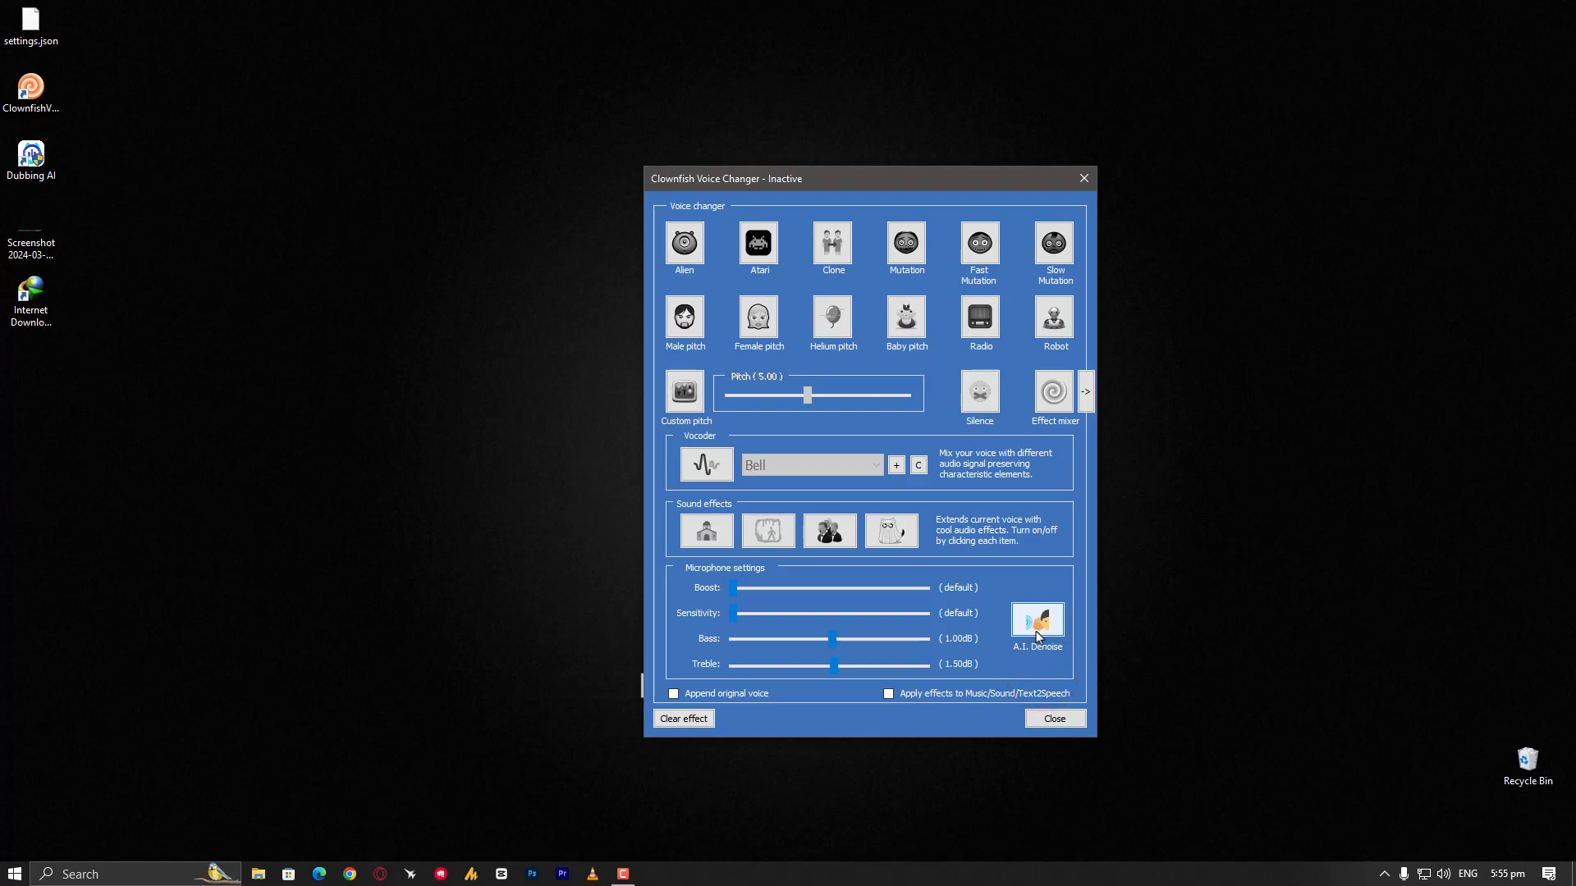
click(1037, 632)
- Examine Clownfish Voice Changer's CPU and memory usage in Task Manager, close it and return to the voice changer window
right_click(1222, 870)
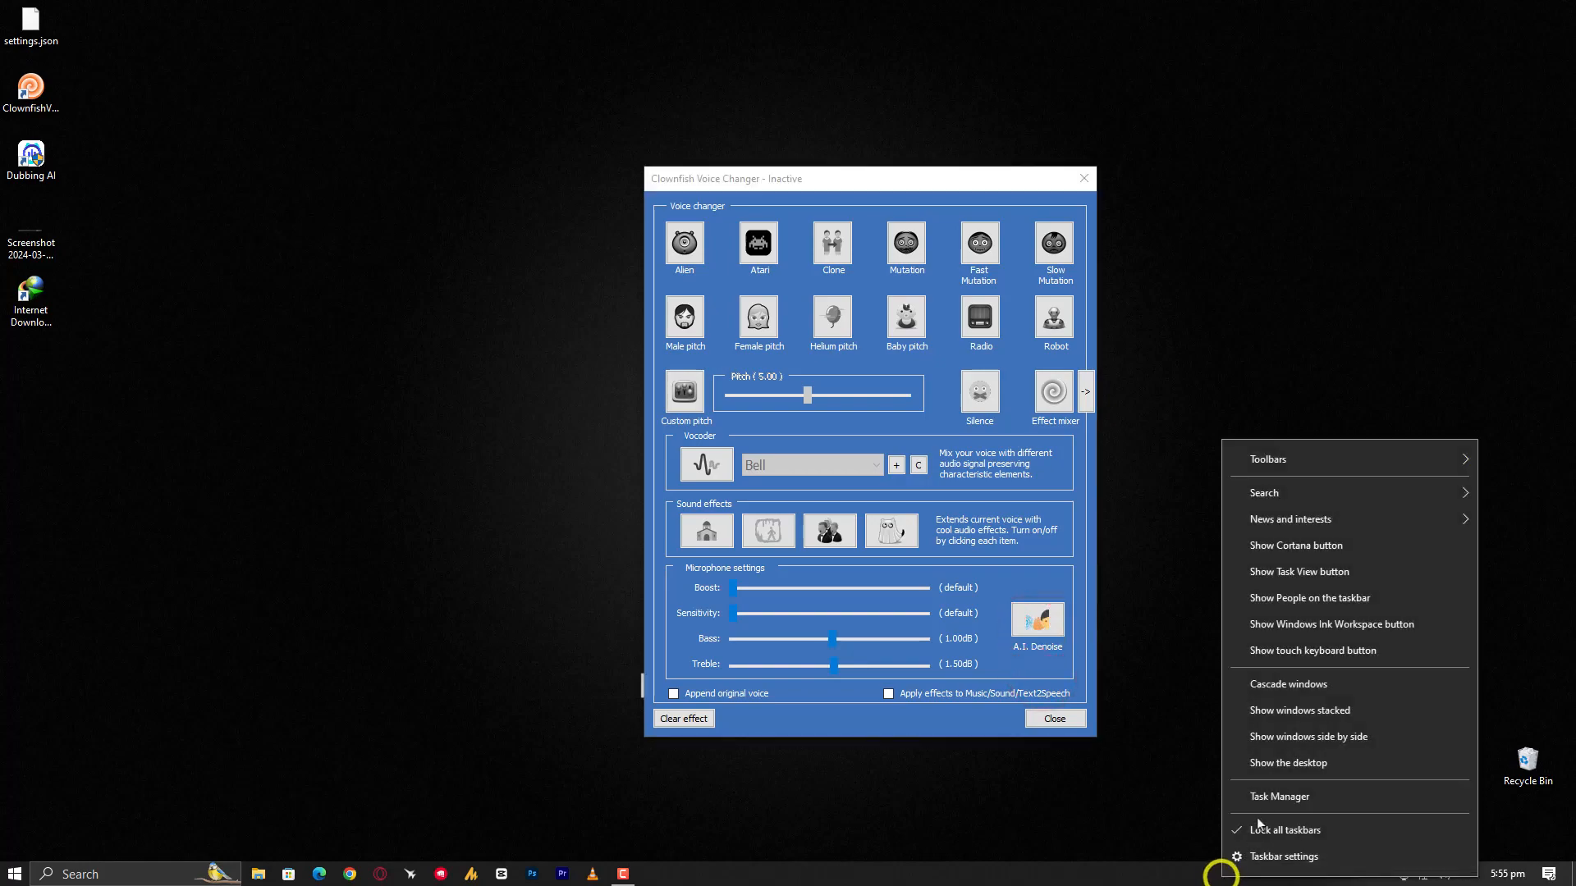
click(1266, 803)
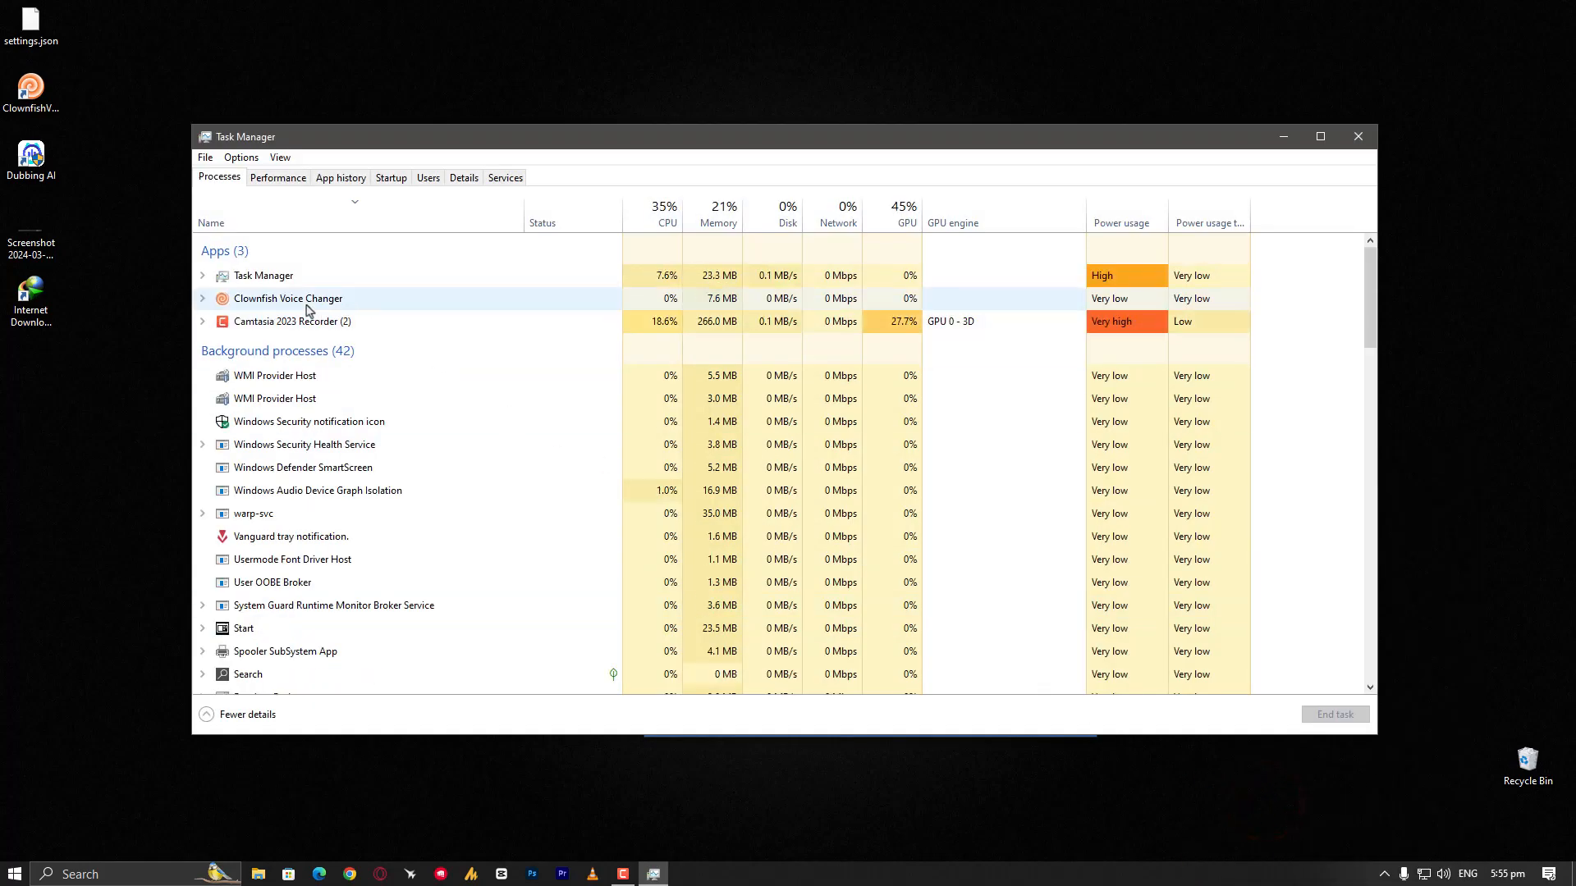
click(305, 302)
click(654, 301)
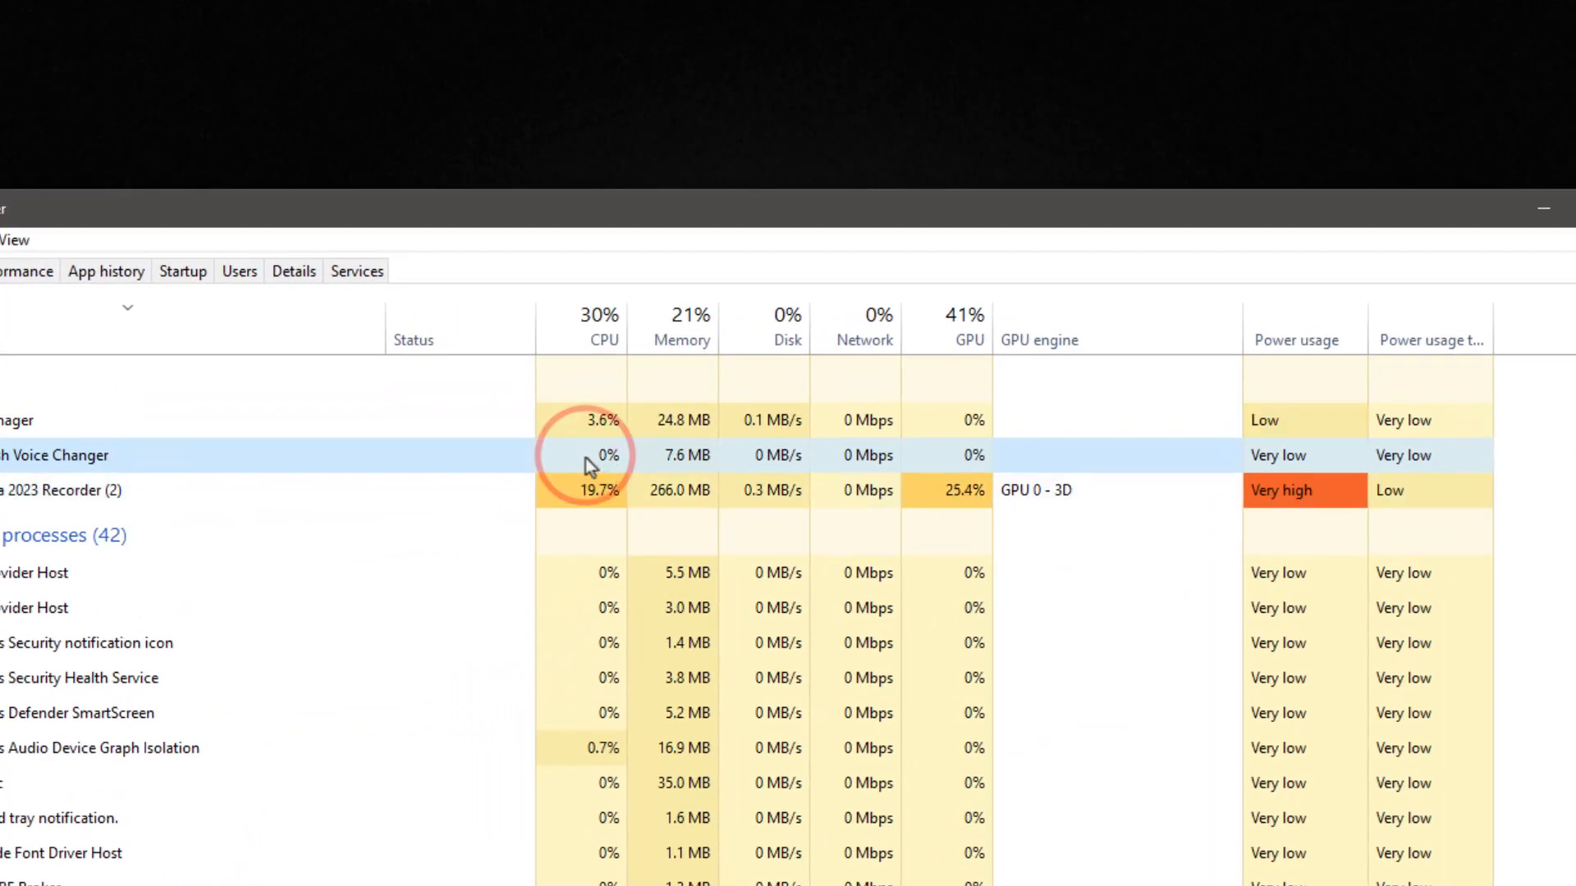
click(668, 468)
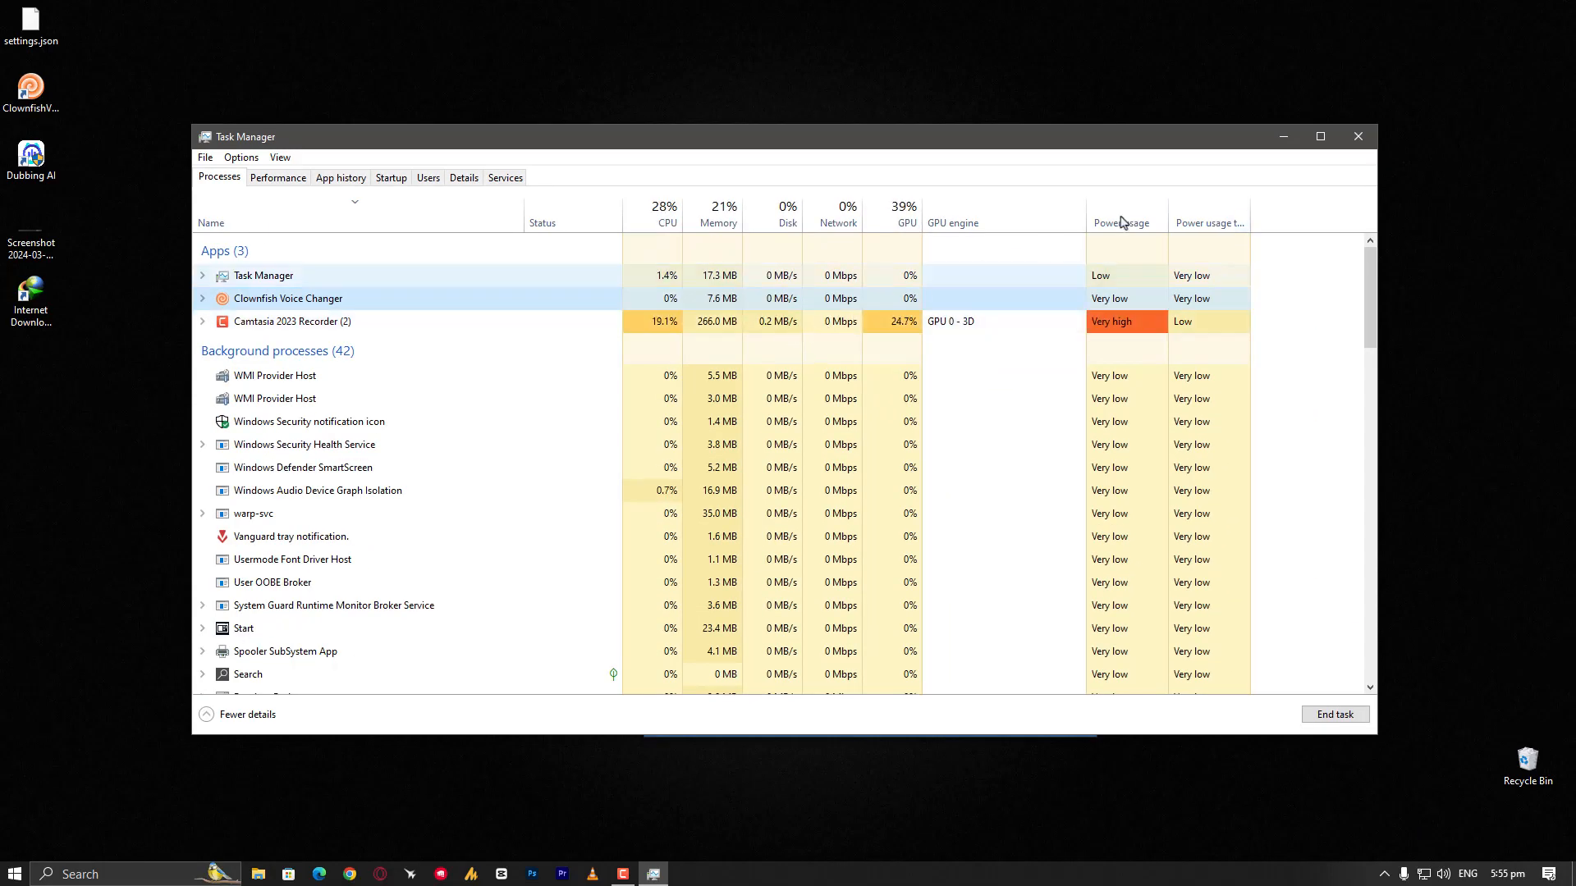
click(1350, 139)
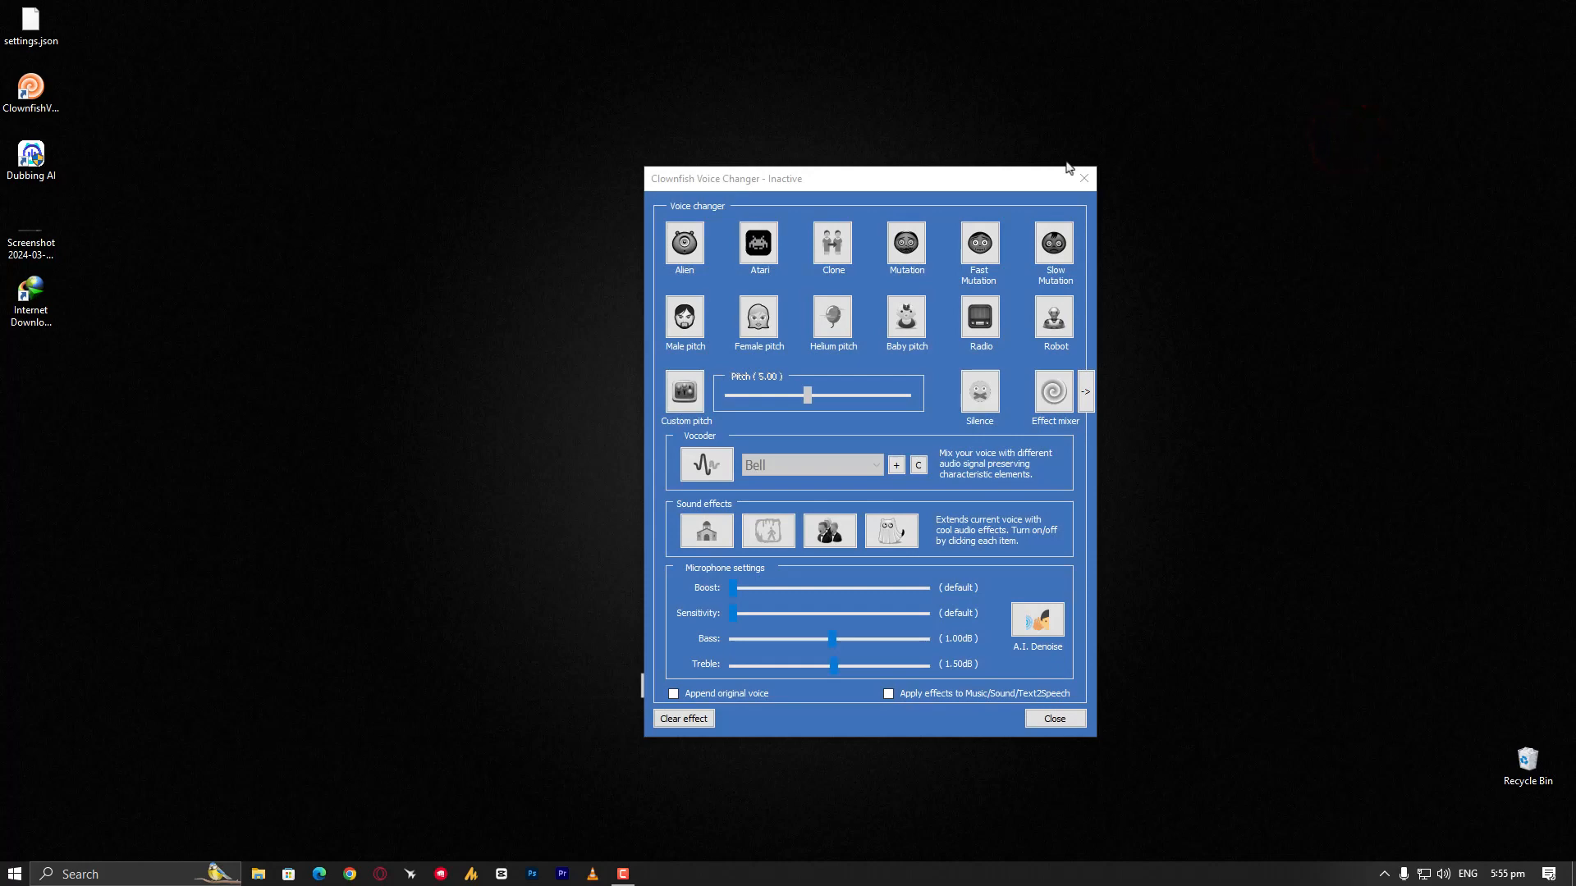
drag(889, 175, 789, 169)
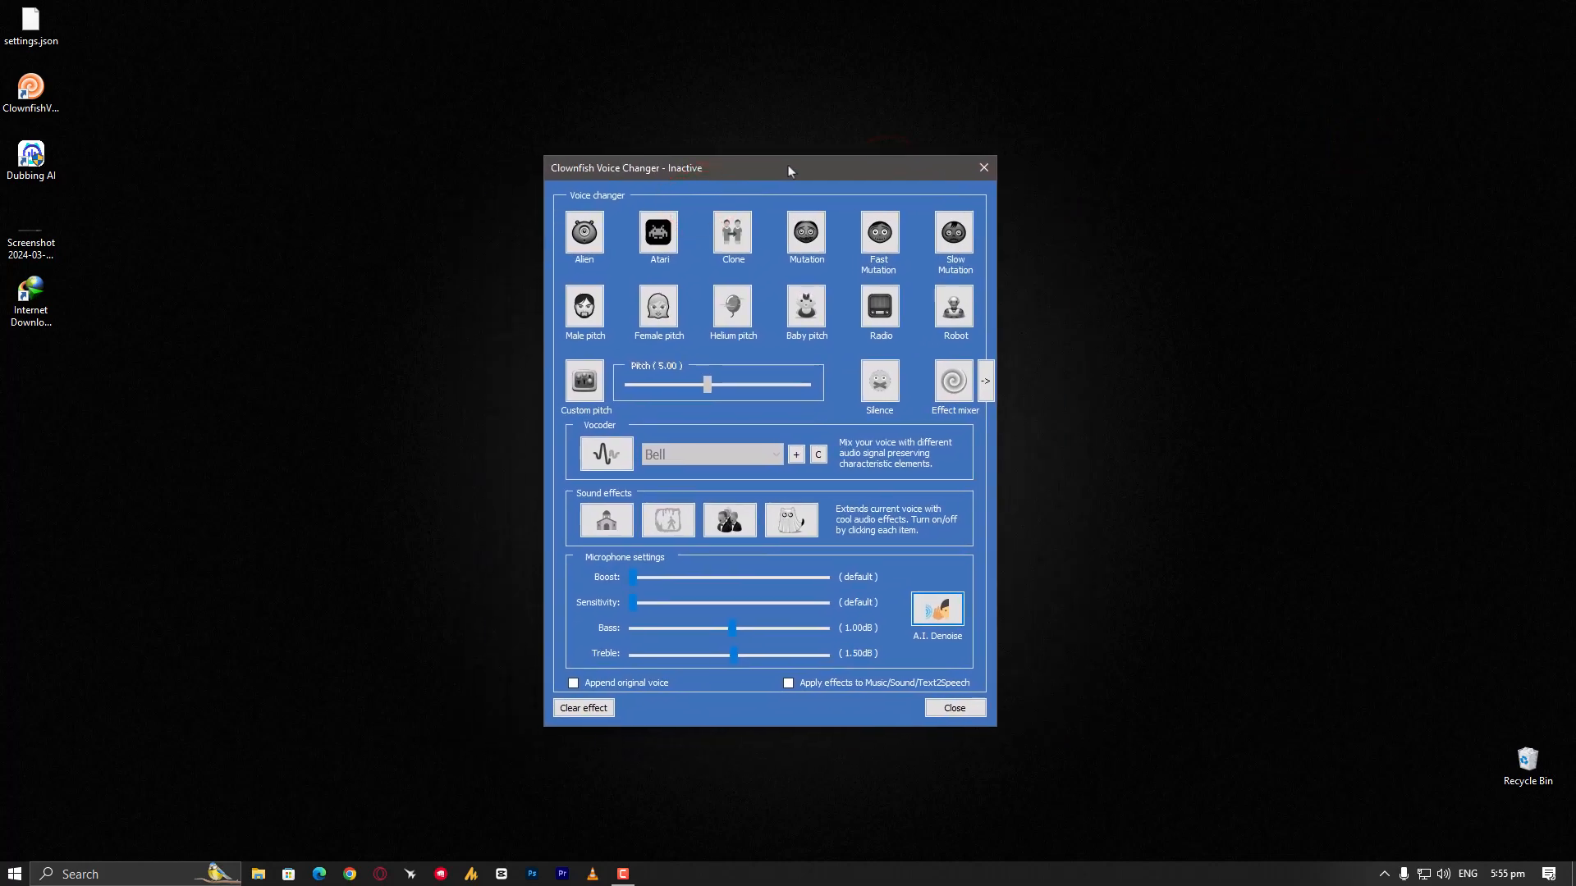